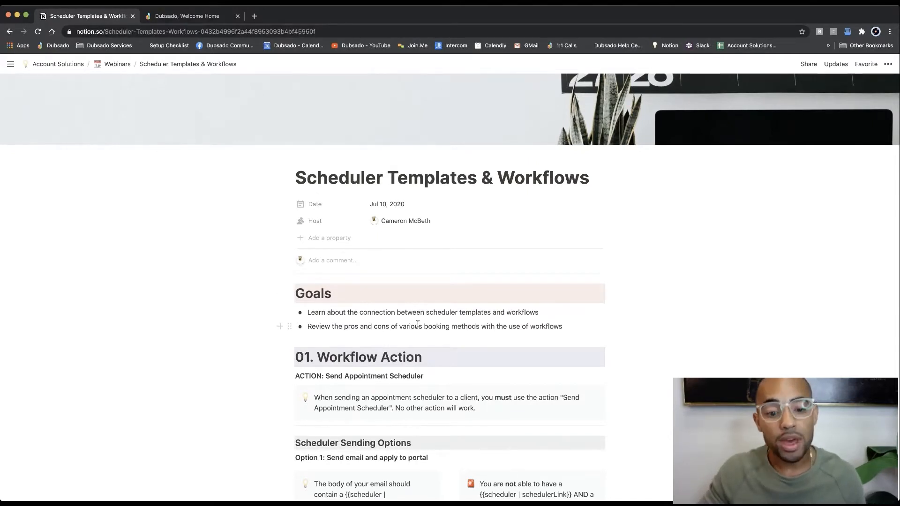
Step: Switch to Dubsado and open the 30 Minute Consultation scheduler action of the Scheduler Demo workflow for editing
scroll(417, 324, "down", 3)
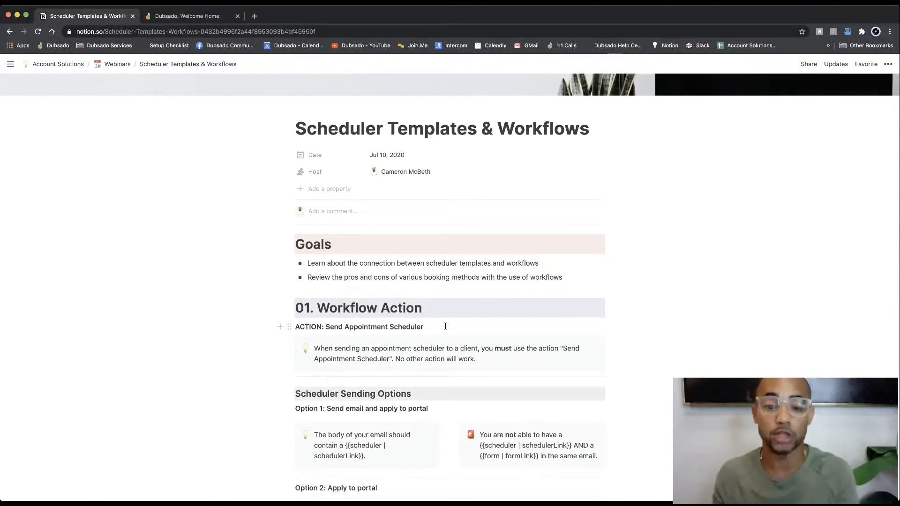
left_click(187, 16)
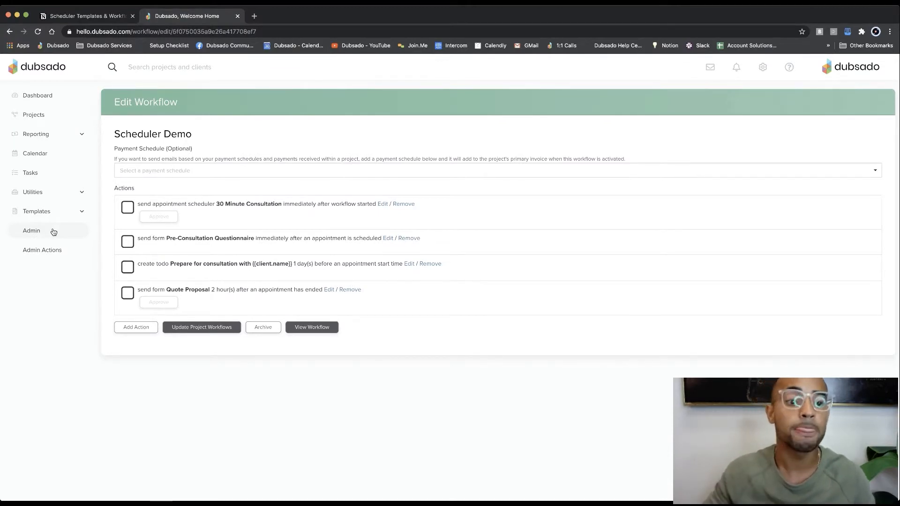
left_click(381, 205)
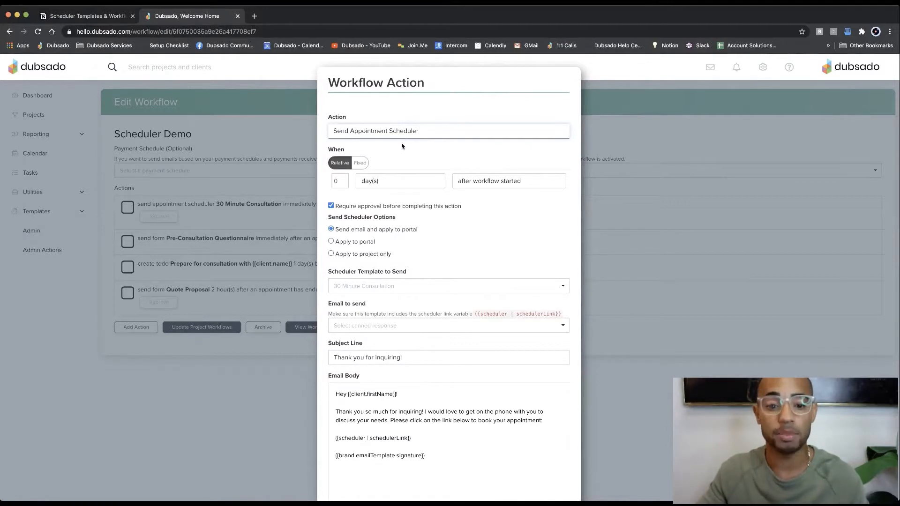
Step: Choose 30 Minute Consultation as the scheduler template to send and highlight the scheduler link variable in the email body
scroll(402, 146, "down", 1)
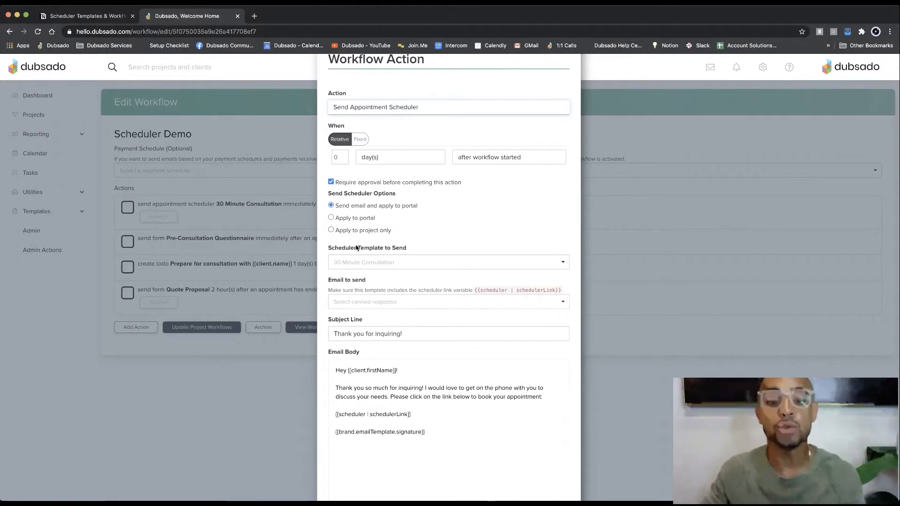
left_click(367, 261)
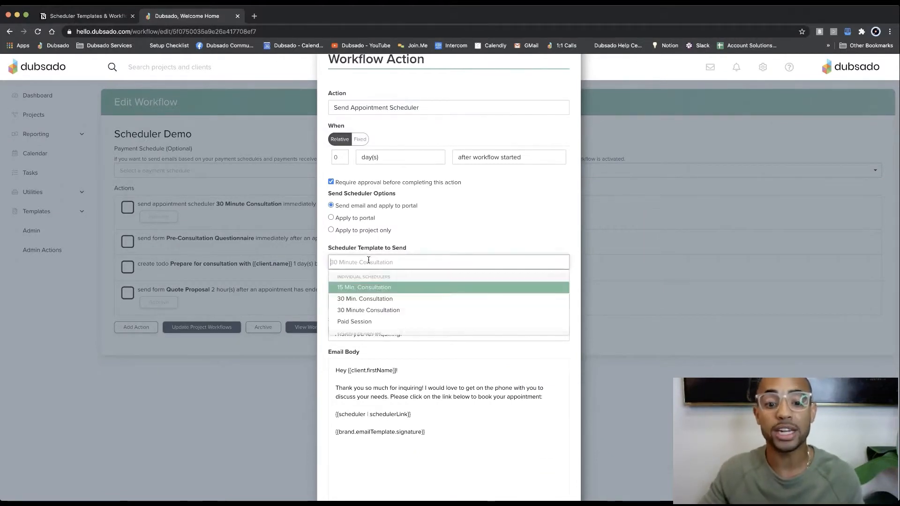
left_click(380, 312)
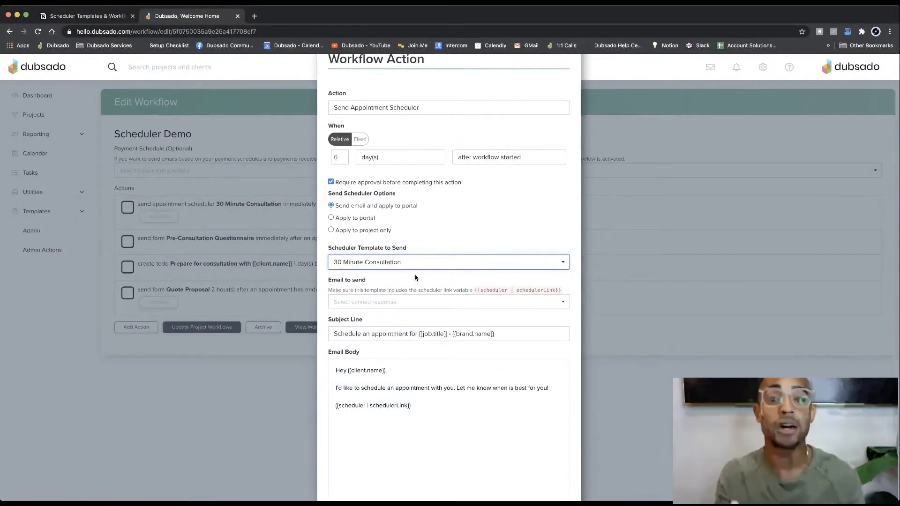
left_click_drag(412, 405, 335, 405)
left_click(364, 417)
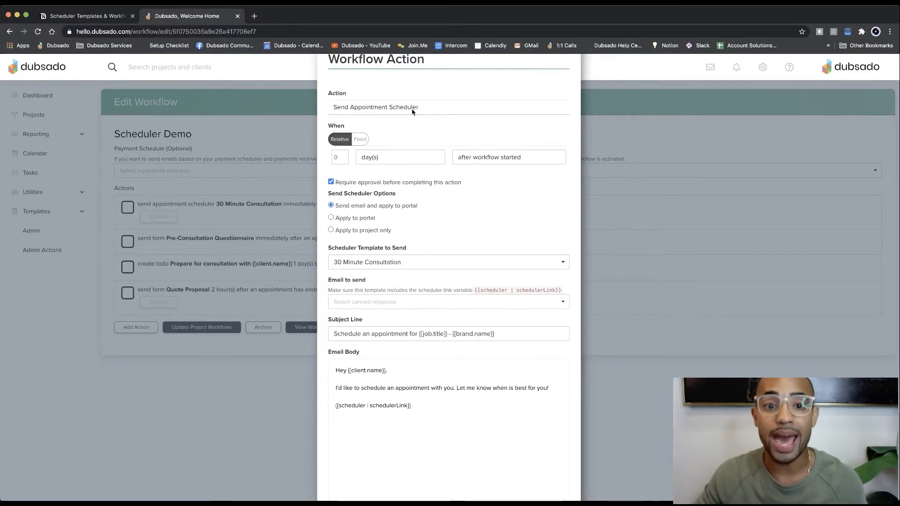
Step: Change the workflow action to Send Email and load the "Thank you for inquiring!" canned response
left_click(387, 19)
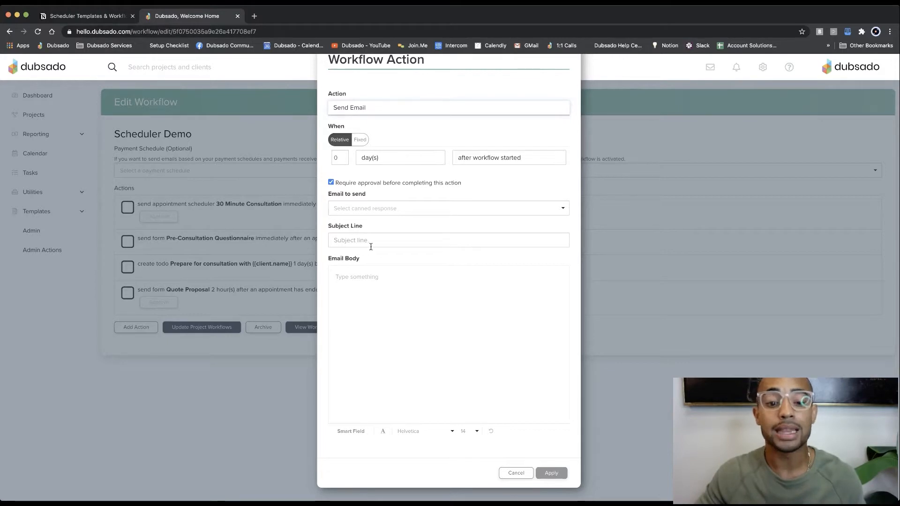
left_click(373, 209)
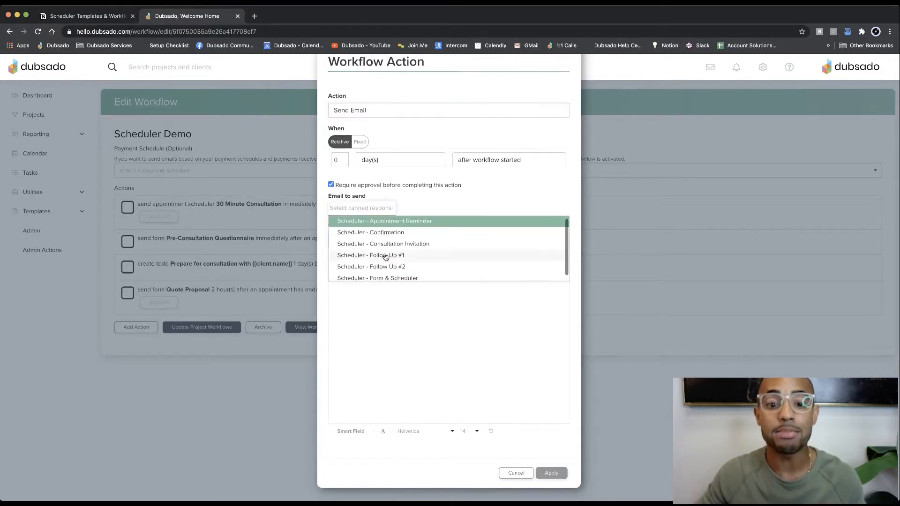
left_click(391, 274)
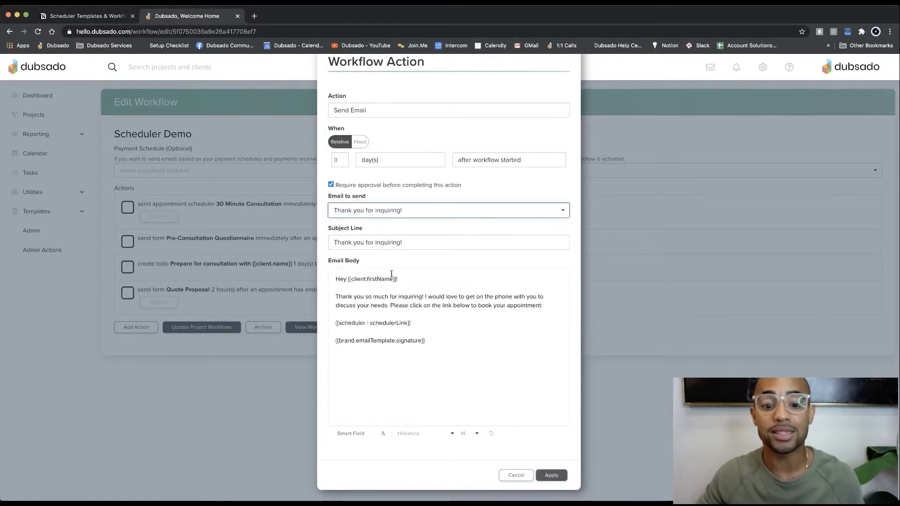
left_click(415, 326)
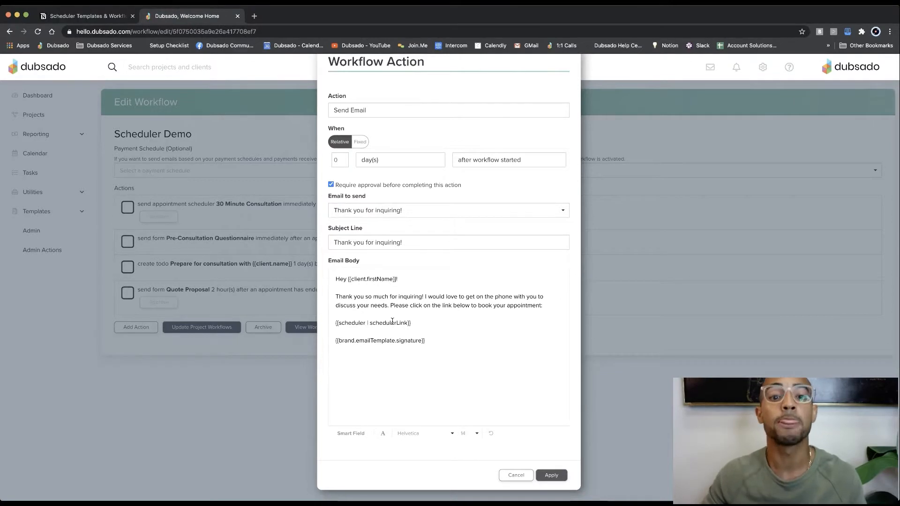
Step: Change the action to Send Form with the Coaching Intake Form and questionnaire and booking link email, highlighting its form and scheduler link variables
left_click(382, 121)
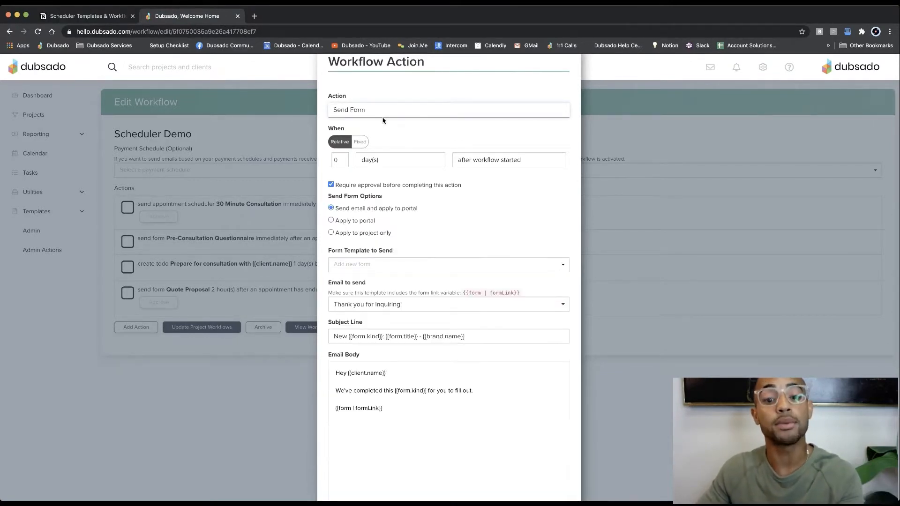
left_click(378, 265)
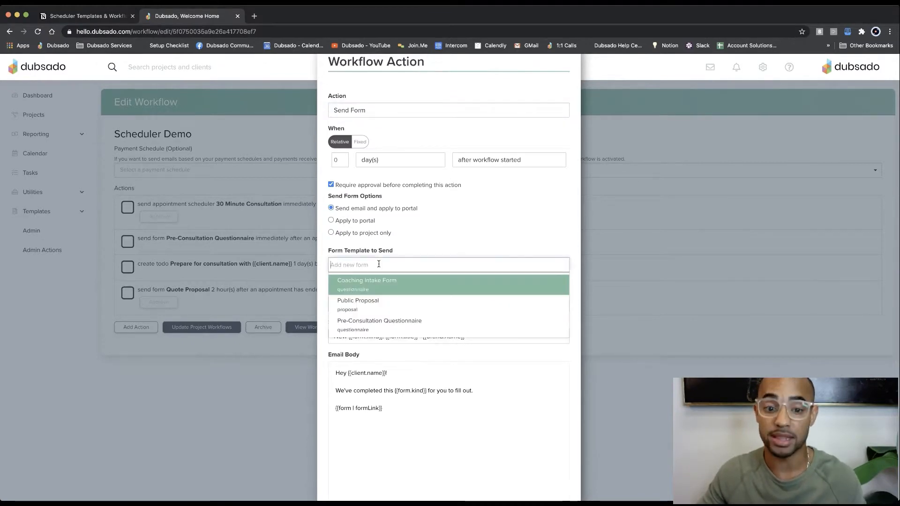
left_click(369, 288)
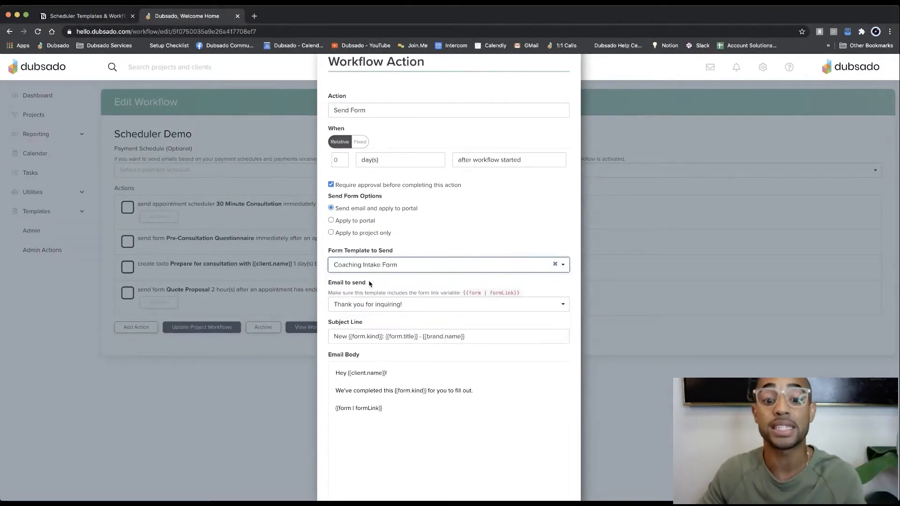
left_click(384, 305)
left_click(378, 359)
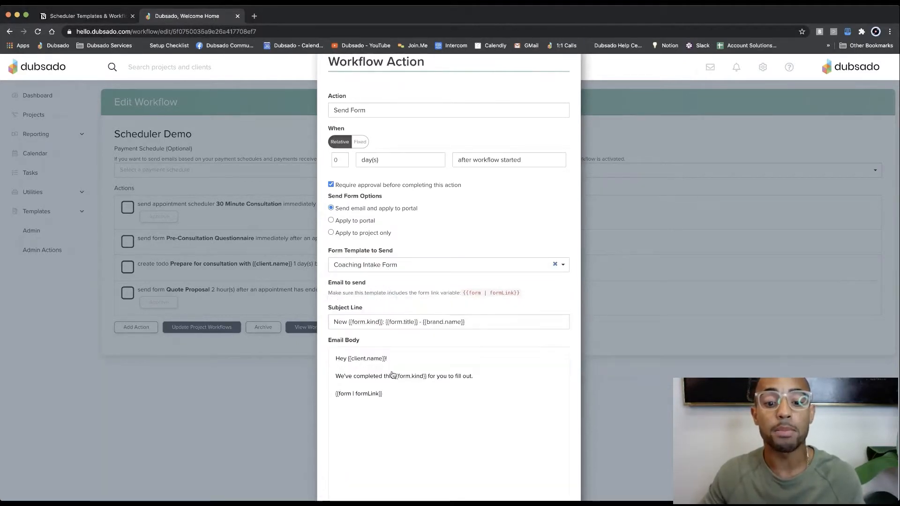
left_click_drag(401, 409, 334, 408)
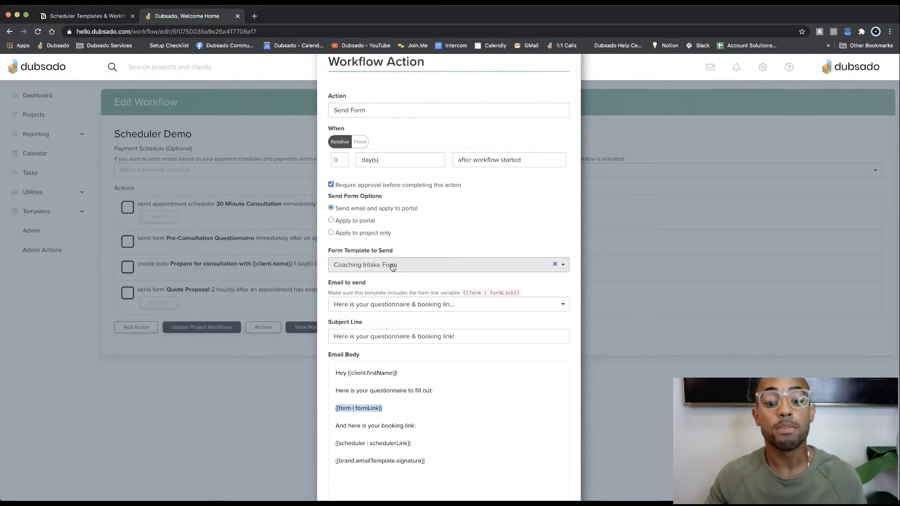
left_click_drag(412, 443, 336, 444)
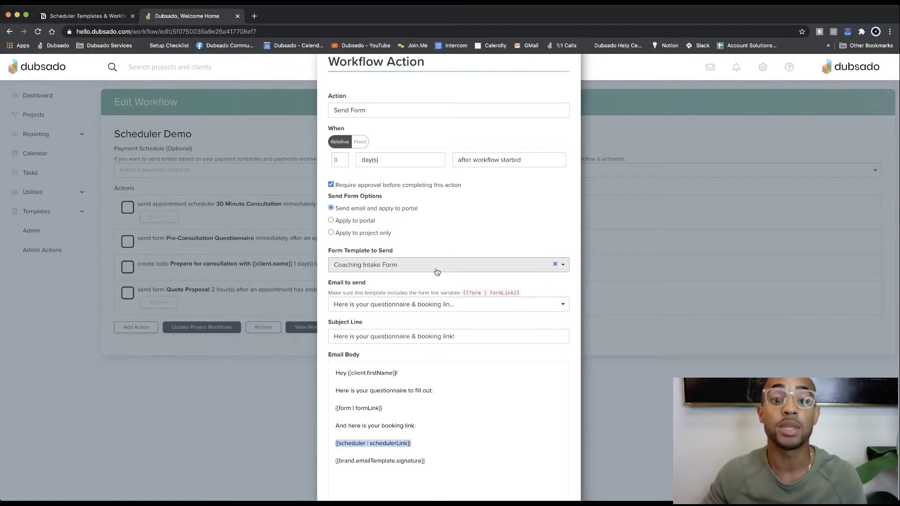
Step: Set the action to Send Appointment Scheduler with the 30 Minute Consultation template and "Thank you for inquiring!" email, and highlight its scheduler link
left_click(388, 196)
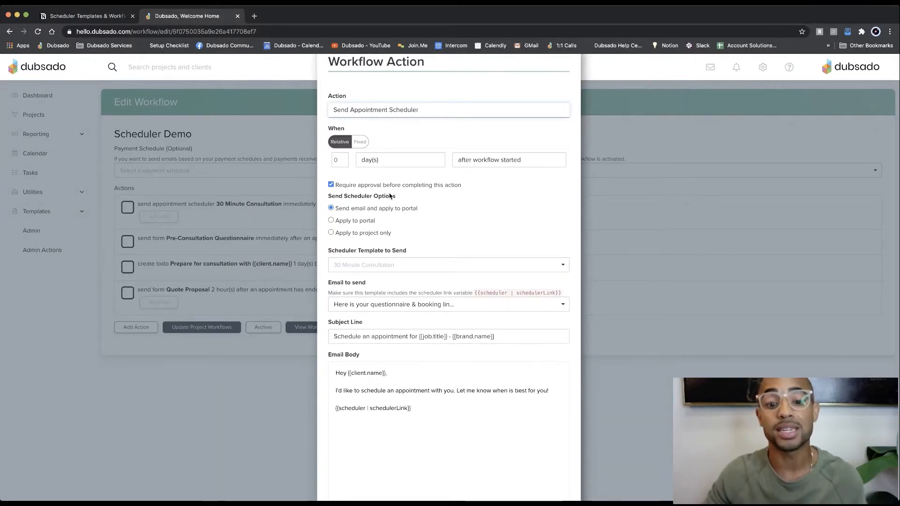
left_click(412, 264)
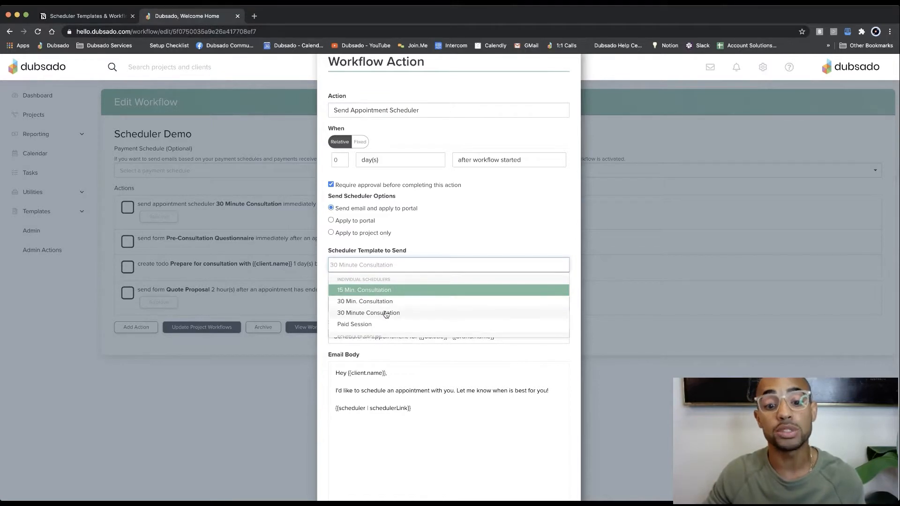
left_click(387, 308)
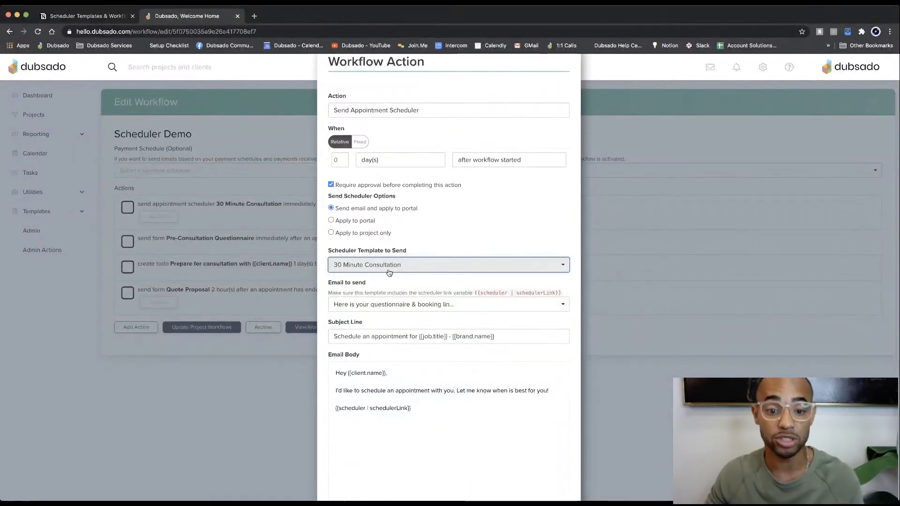
left_click(392, 305)
left_click(396, 336)
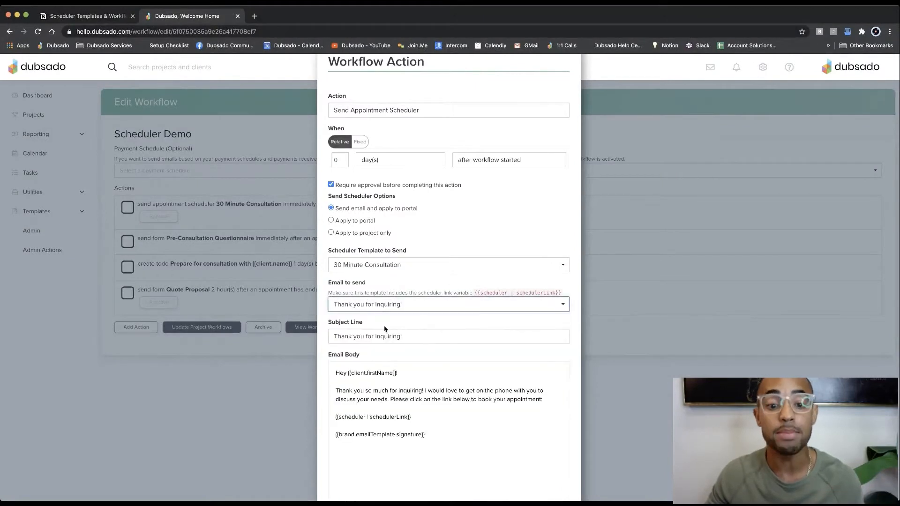
scroll(384, 329, "down", 2)
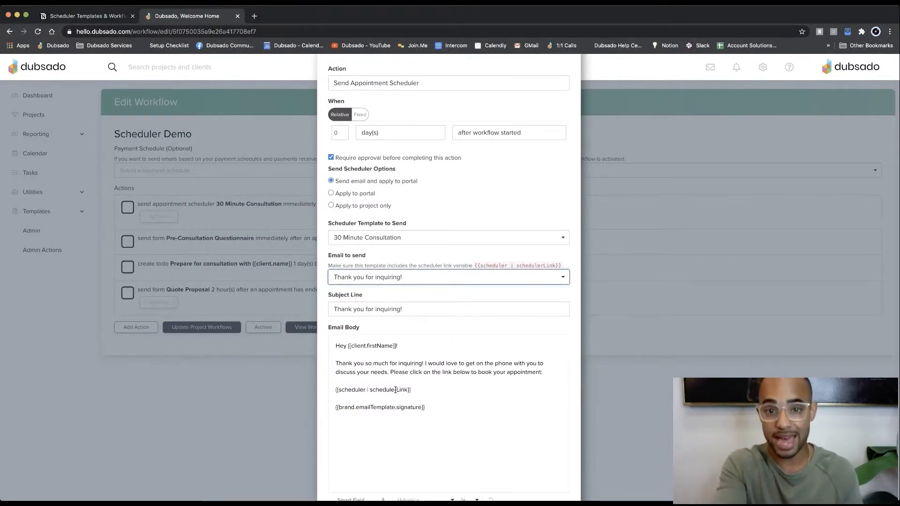
left_click_drag(410, 390, 334, 390)
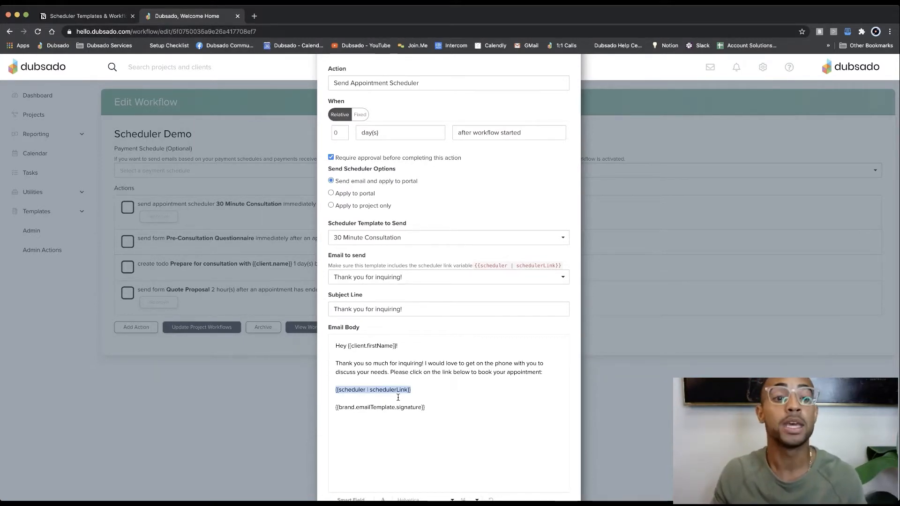
Step: Compare the scheduler sending options in the Notion webinar notes with the Send Appointment Scheduler action's settings in Dubsado
left_click(94, 19)
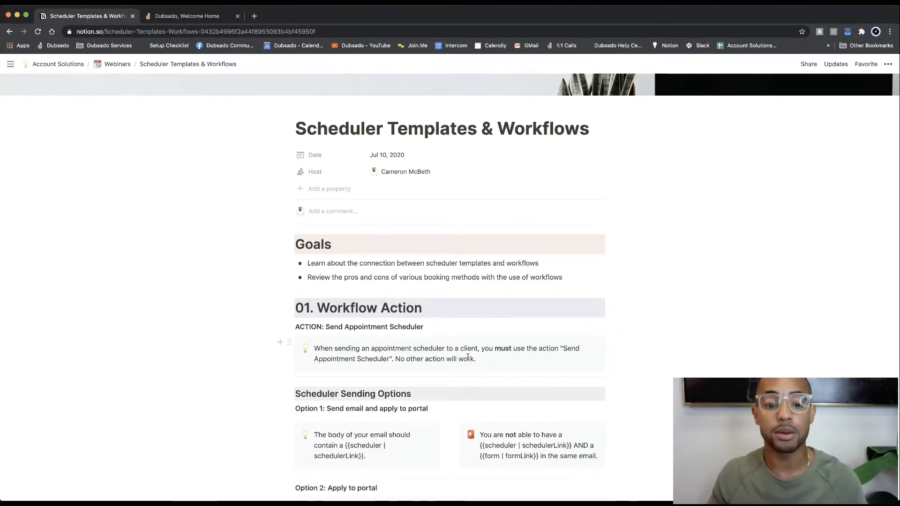
scroll(468, 357, "down", 3)
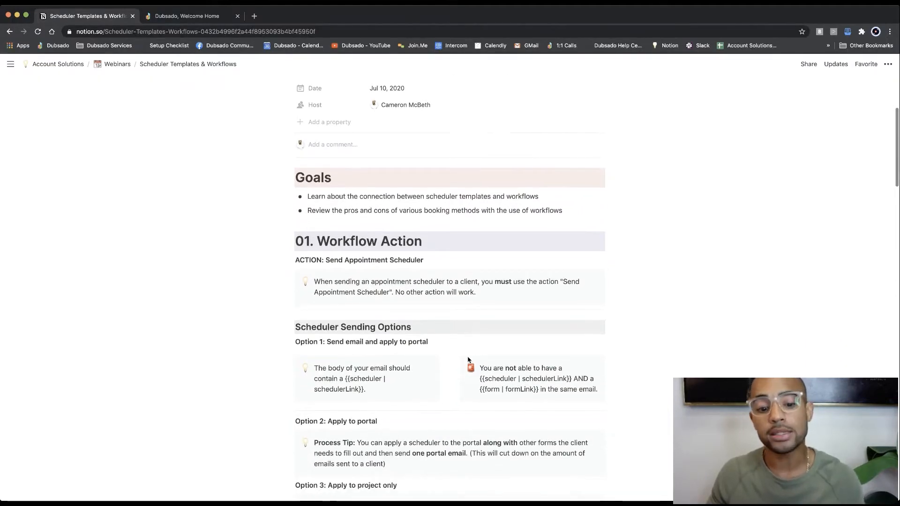
scroll(468, 359, "down", 3)
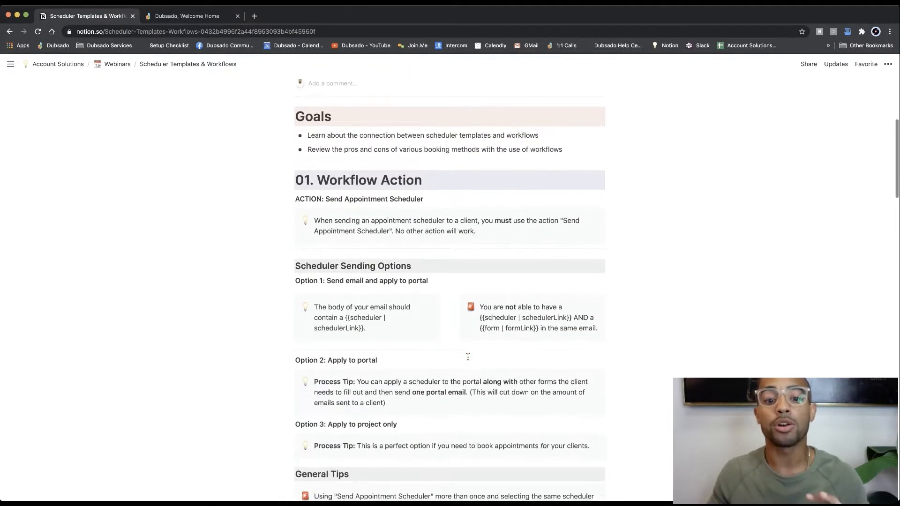
scroll(467, 357, "down", 1)
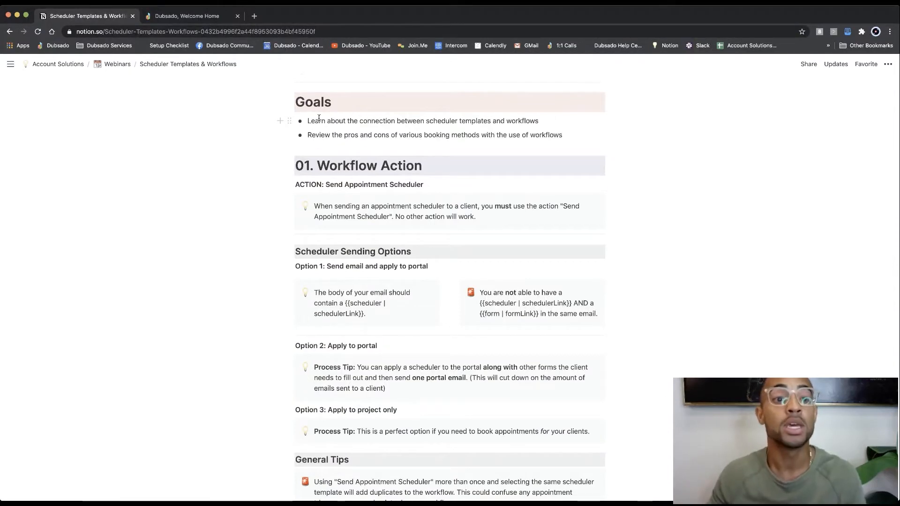
left_click(187, 16)
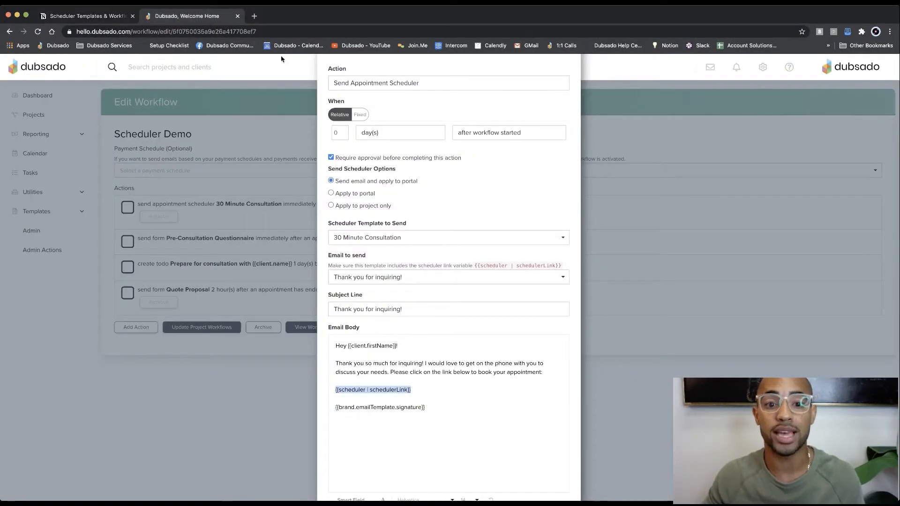
scroll(441, 148, "up", 2)
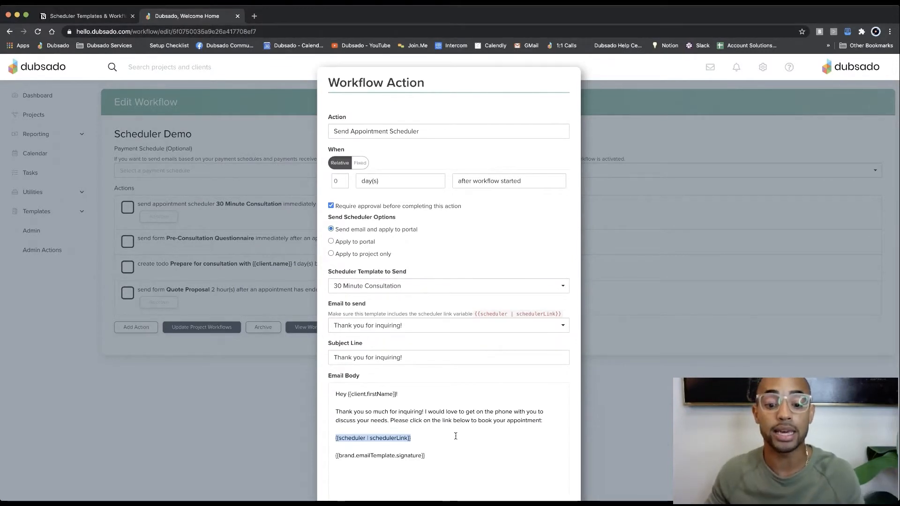
left_click(385, 437)
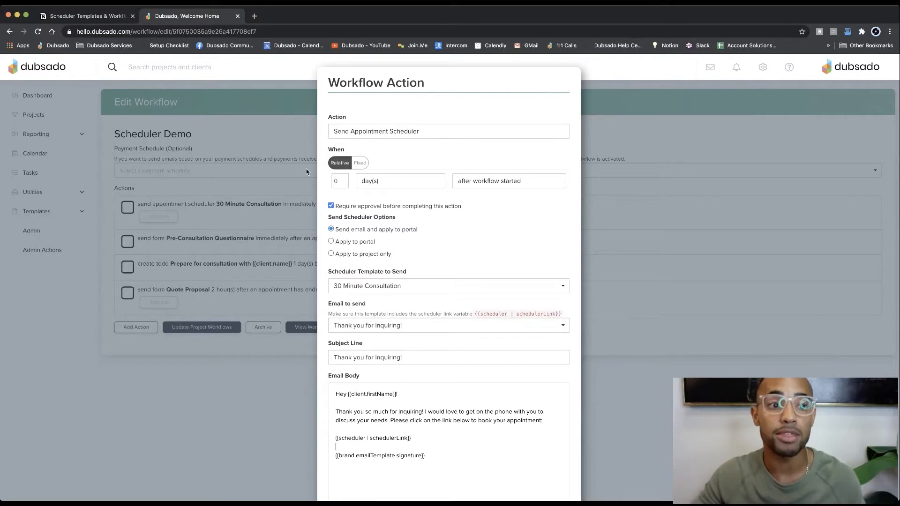
left_click(100, 19)
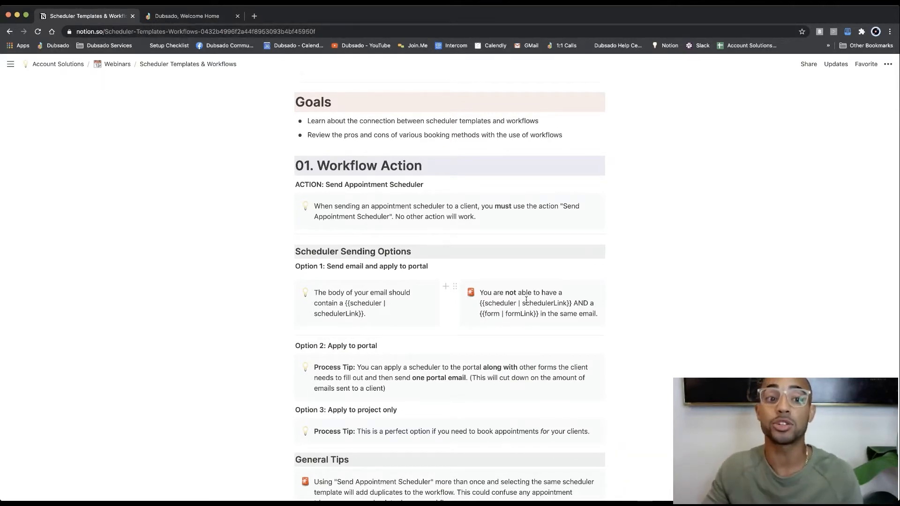
key("ctrl+Tab")
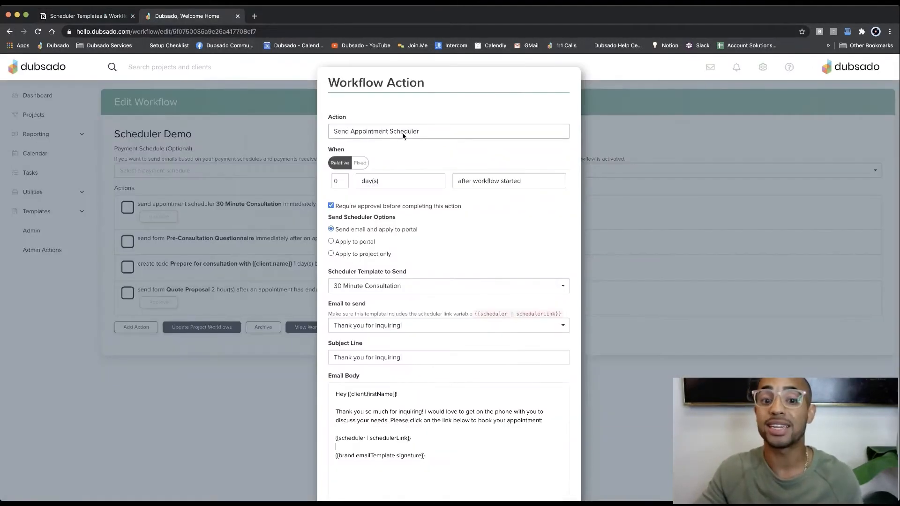
Step: Insert a form link variable on a new line below the scheduler link in the email body
scroll(422, 187, "down", 2)
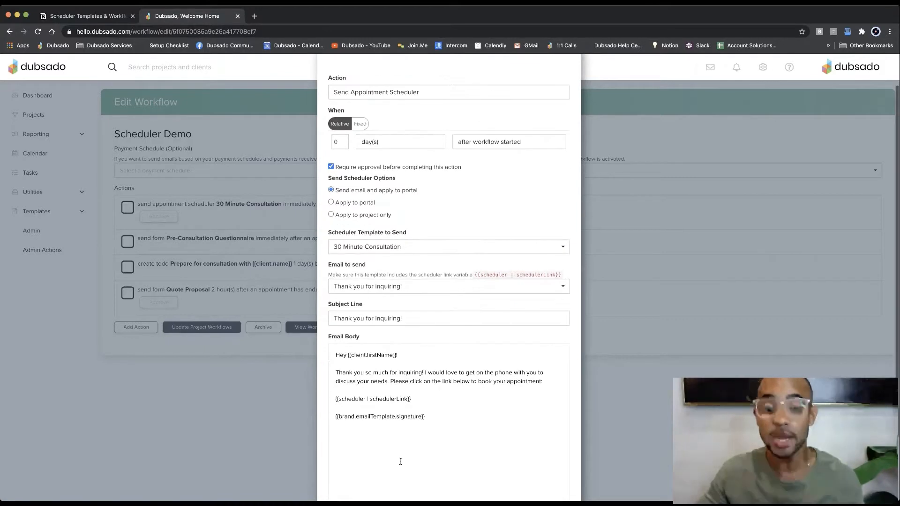
left_click(421, 399)
key("Return")
key("Return")
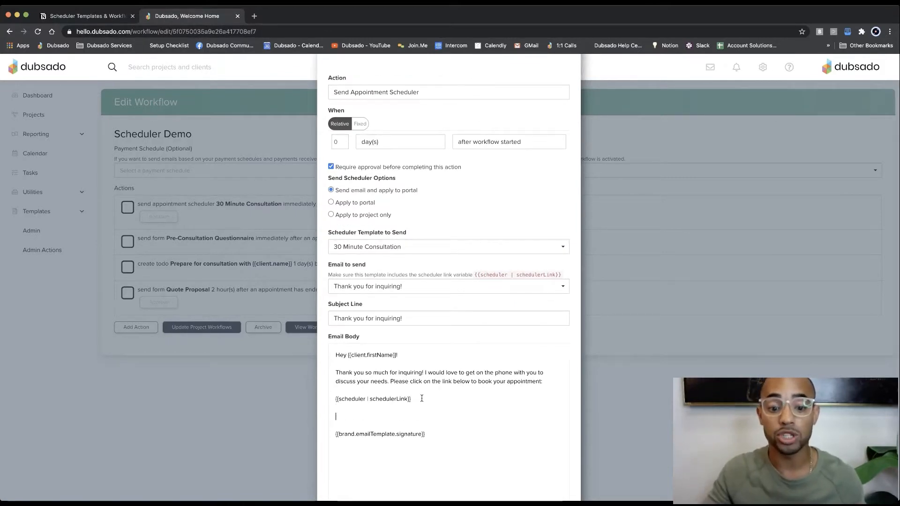
scroll(421, 399, "down", 4)
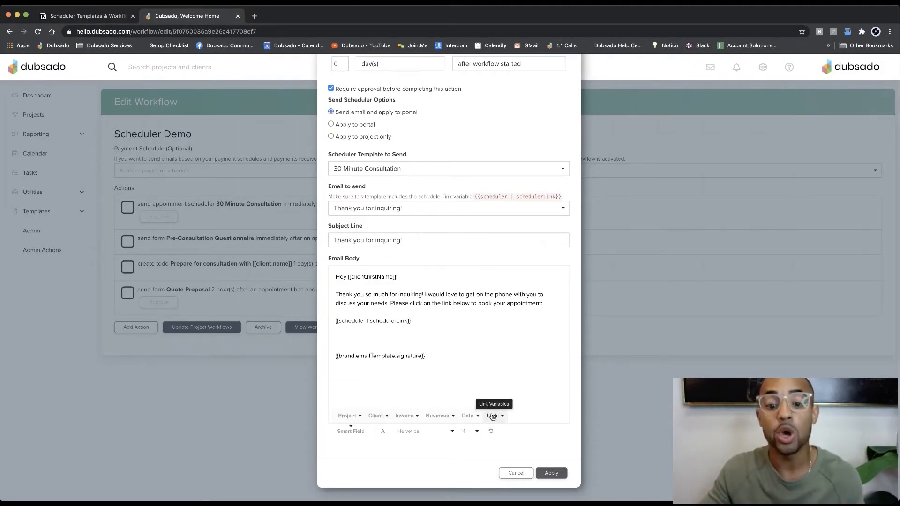
left_click(492, 417)
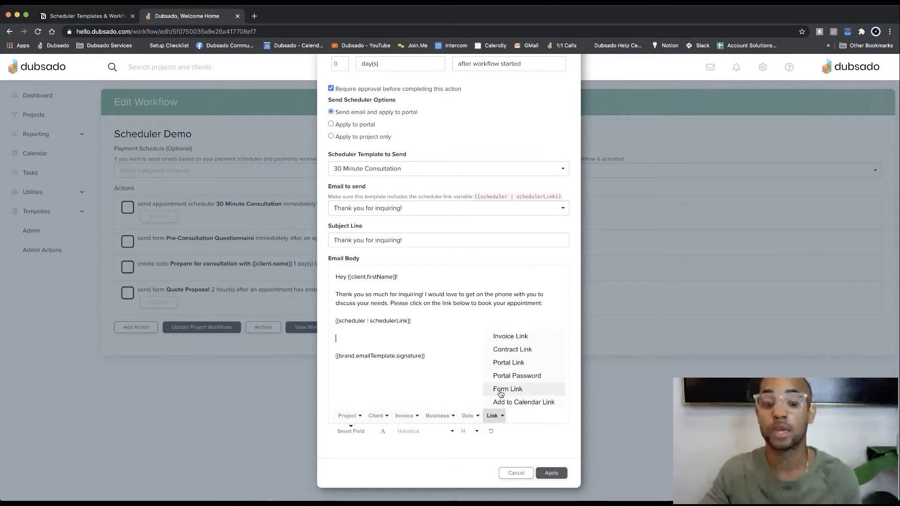
left_click(501, 390)
scroll(407, 338, "up", 2)
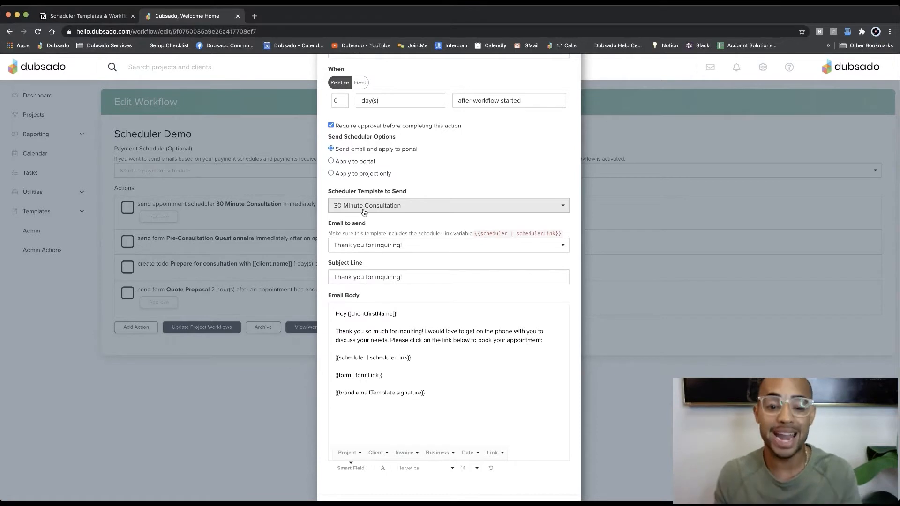
Step: Replace the form link variable in the email body with a second copy of the scheduler link variable
triple_click(391, 374)
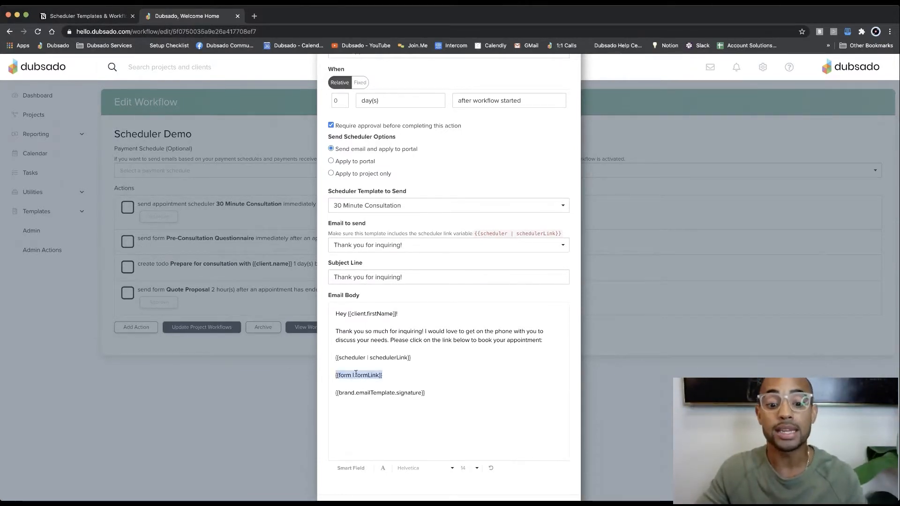
key("BackSpace")
left_click_drag(411, 357, 335, 358)
key("ctrl+c")
left_click(375, 375)
key("ctrl+v")
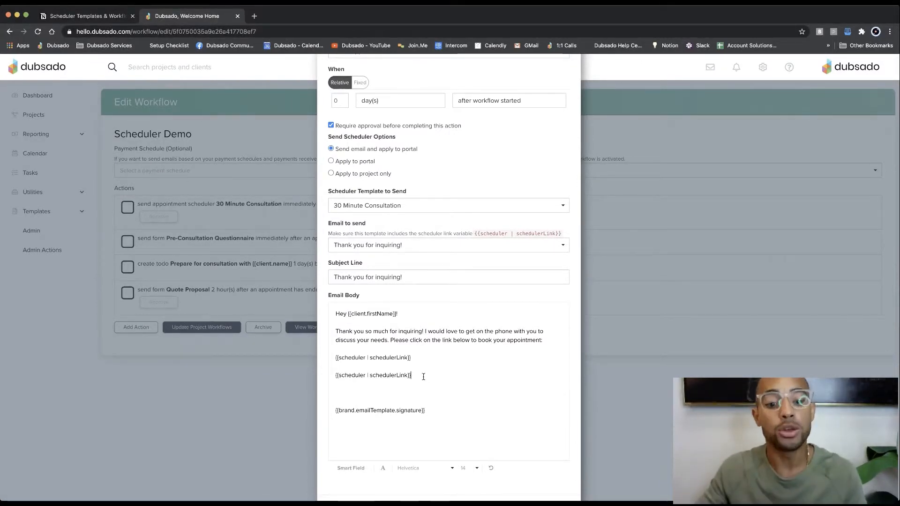
Step: Delete the duplicate scheduler link variable and the extra blank lines above the email signature
left_click_drag(411, 375, 334, 376)
key("BackSpace")
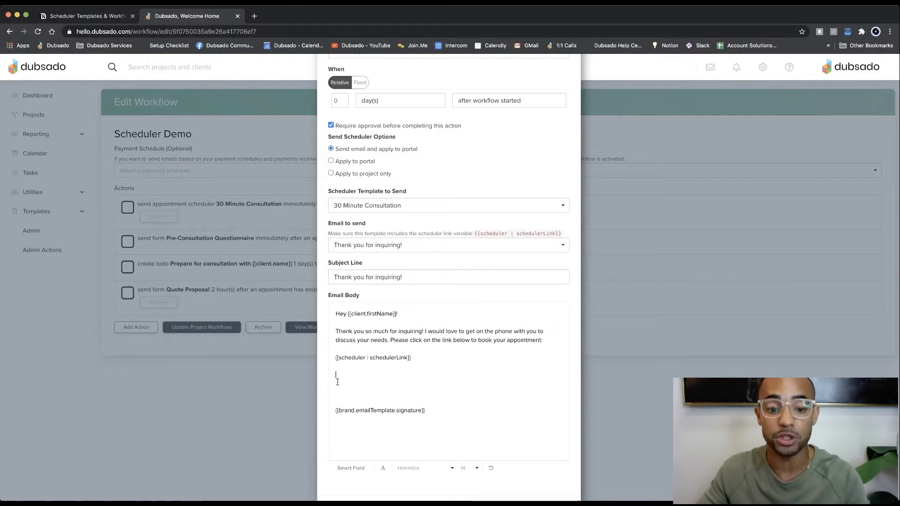
key("BackSpace")
key("Delete")
key("Delete")
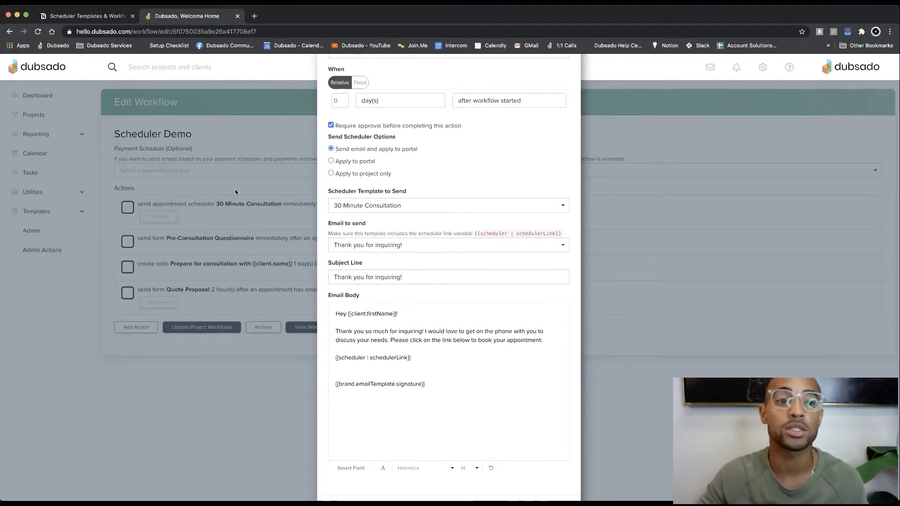
Step: Check the scheduler sending options in the Notion notes, and set the Dubsado action's scheduler option to Apply to portal
left_click(98, 18)
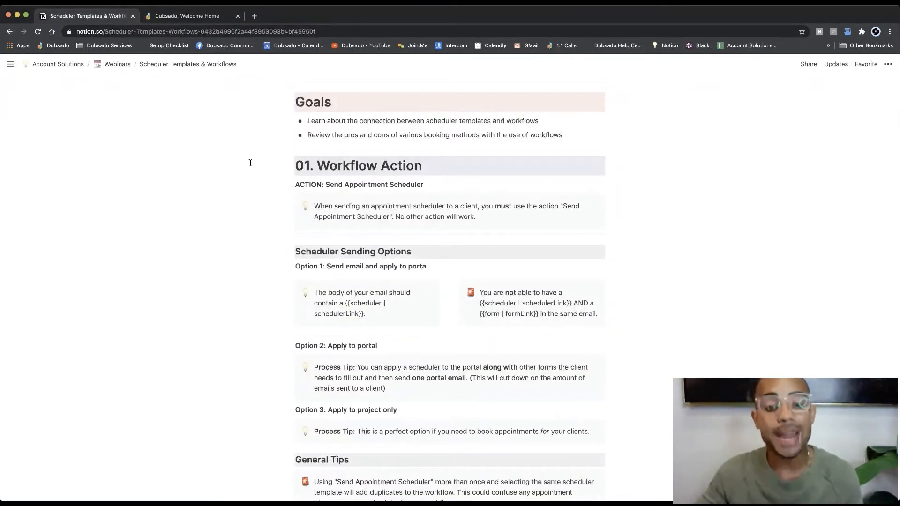
scroll(345, 306, "down", 2)
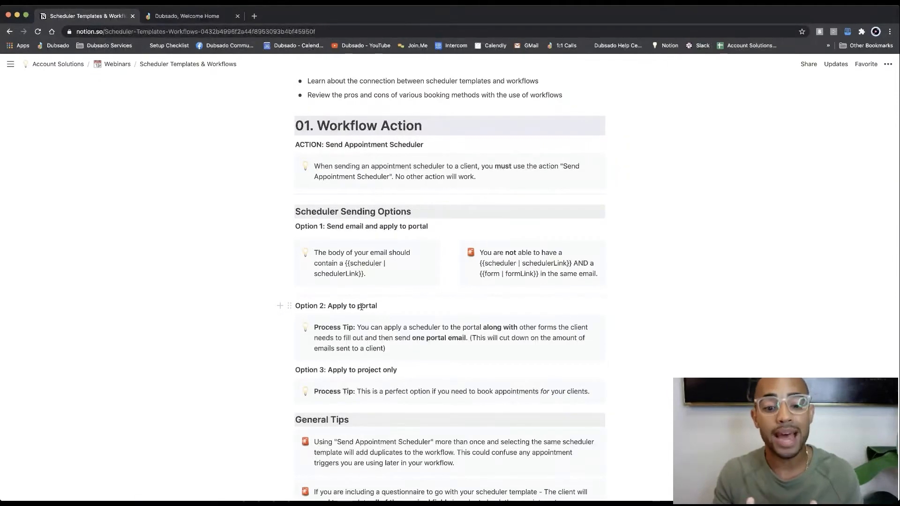
left_click(190, 17)
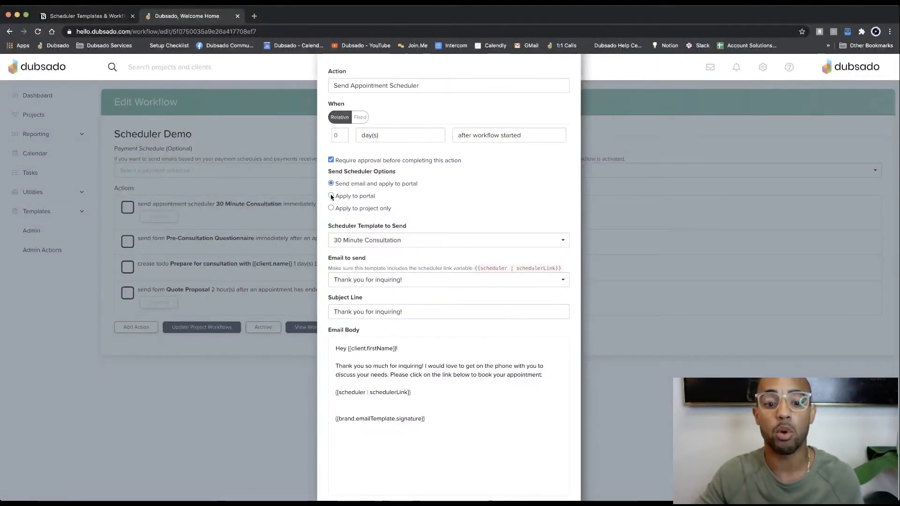
left_click(331, 195)
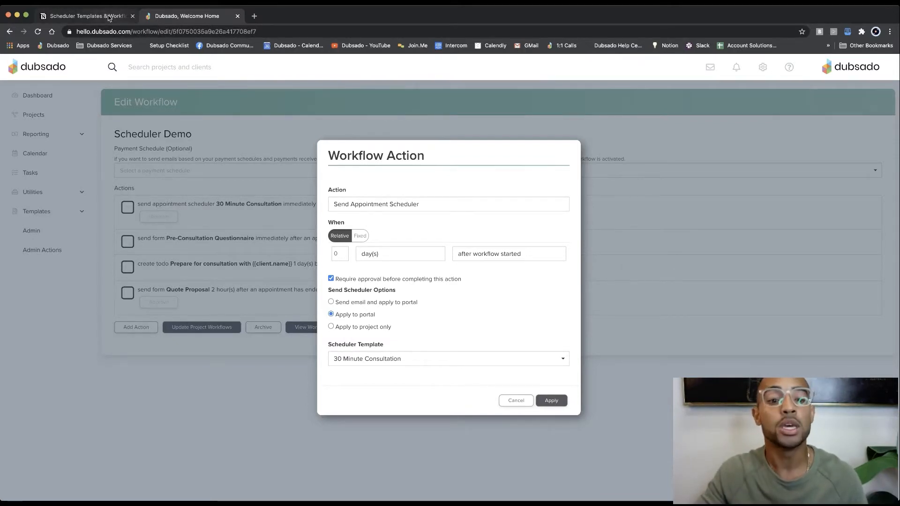
Step: Consult the Notion notes again, and switch the Dubsado action's scheduler option to Apply to project only
left_click(109, 17)
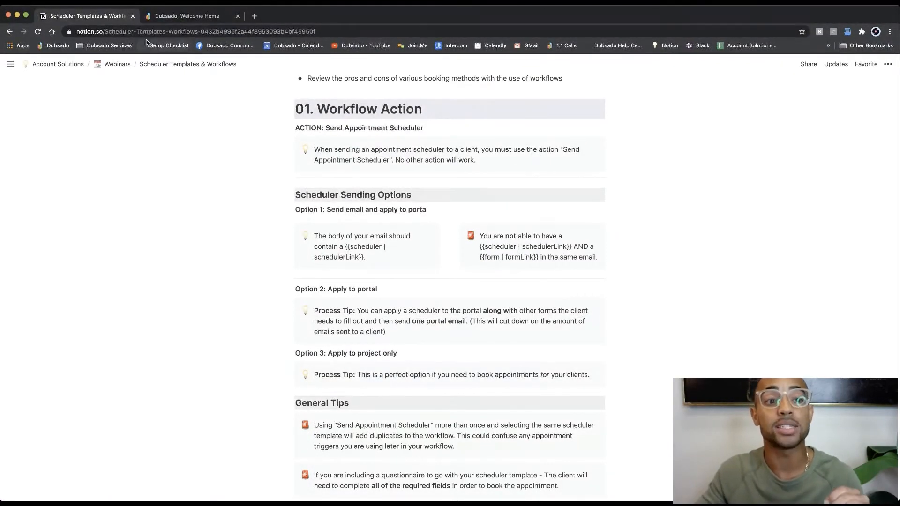
left_click(187, 16)
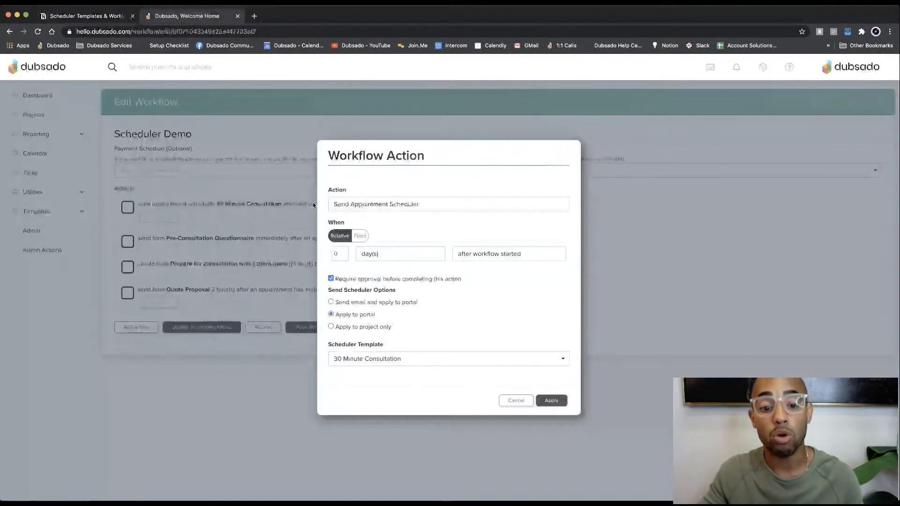
left_click(331, 327)
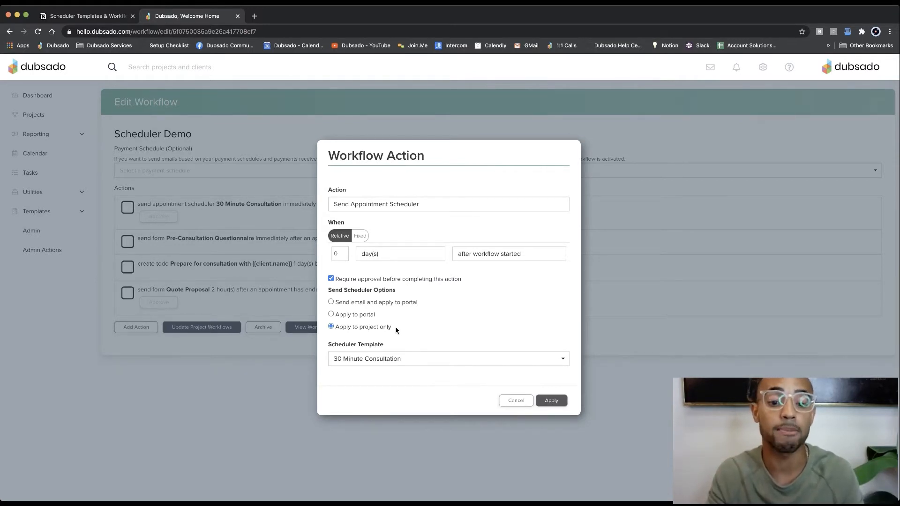
Step: Review the scheduler sending options and General Tips in the Notion webinar notes
left_click(112, 15)
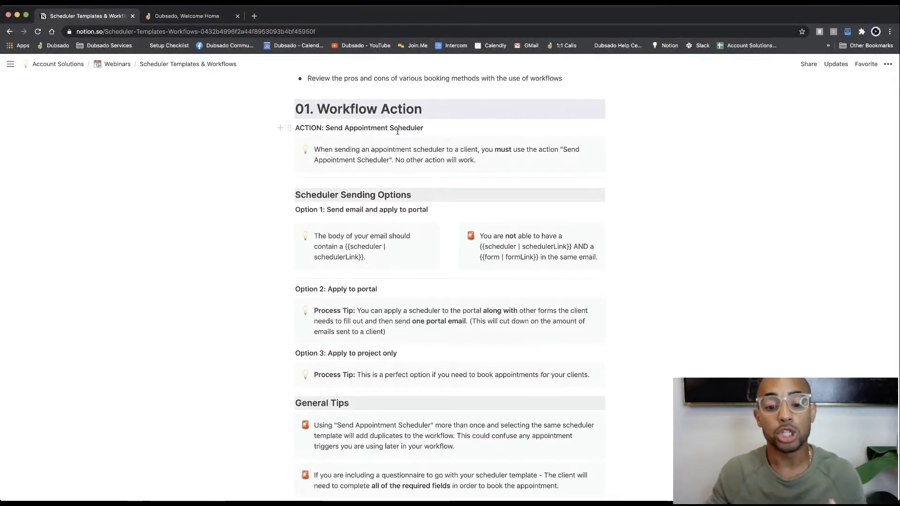
scroll(397, 131, "down", 2)
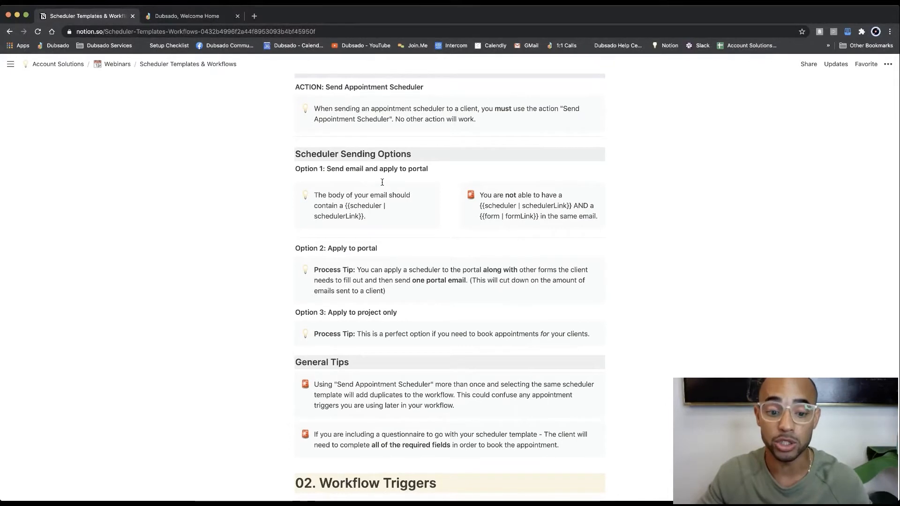
scroll(382, 187, "down", 1)
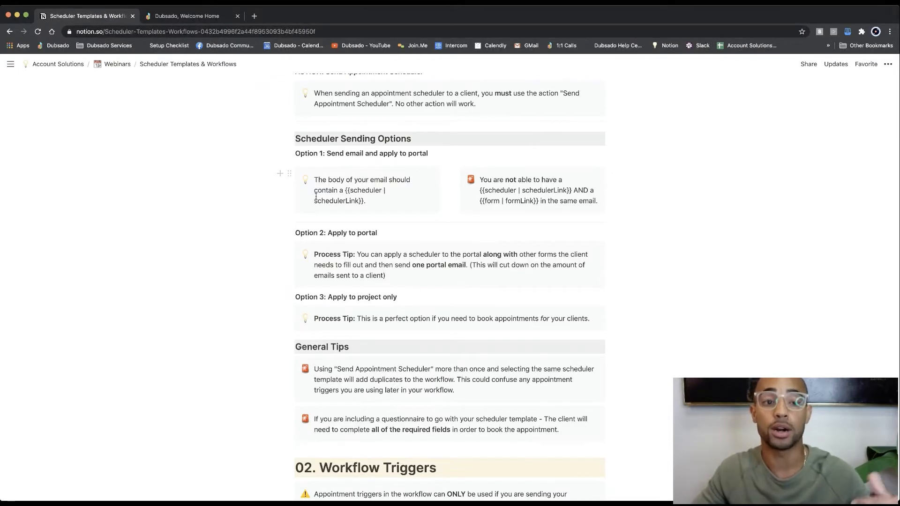
Step: Return to Dubsado, cancel the workflow action edit, and open the Scheduler Duplicate workflow template for editing
left_click(179, 18)
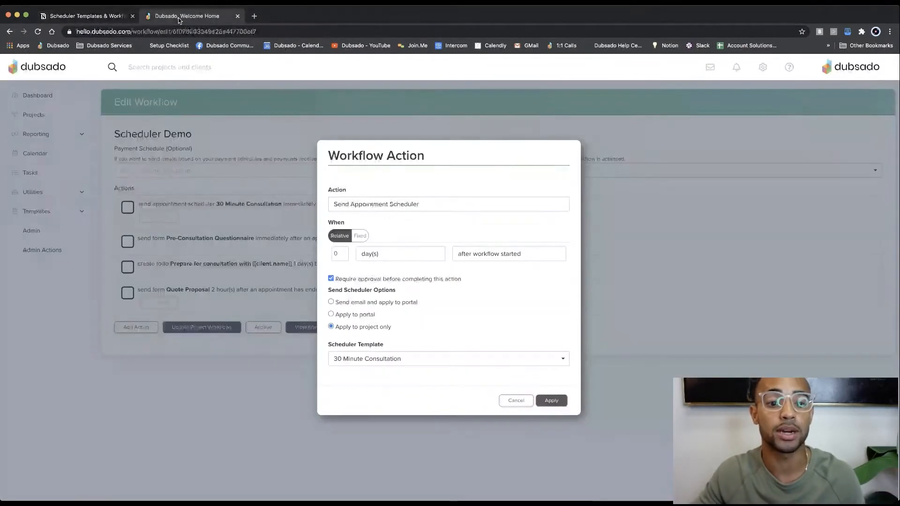
left_click(514, 400)
left_click(39, 215)
left_click(42, 308)
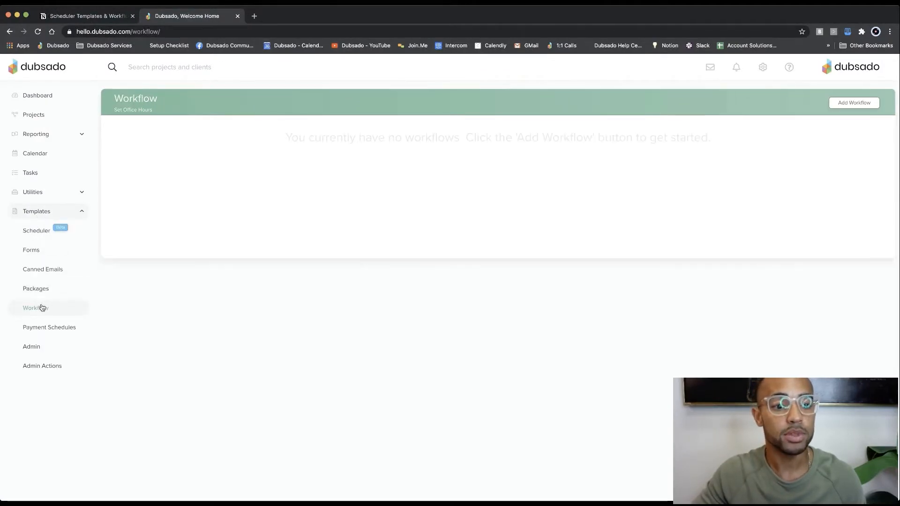
left_click(174, 171)
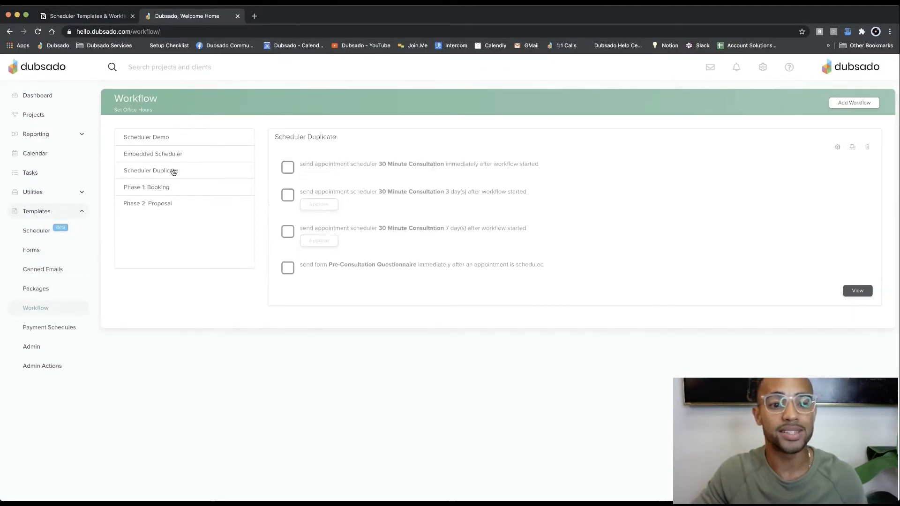
left_click(836, 149)
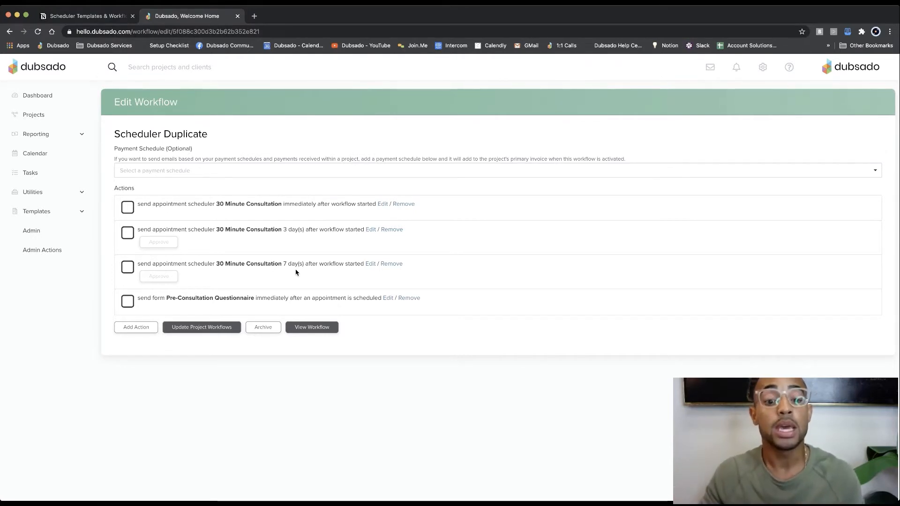
Step: Try the first and second 30 Minute Consultation entries as the scheduler to watch in the Pre-Consultation Questionnaire action, and cancel the edit
left_click(388, 299)
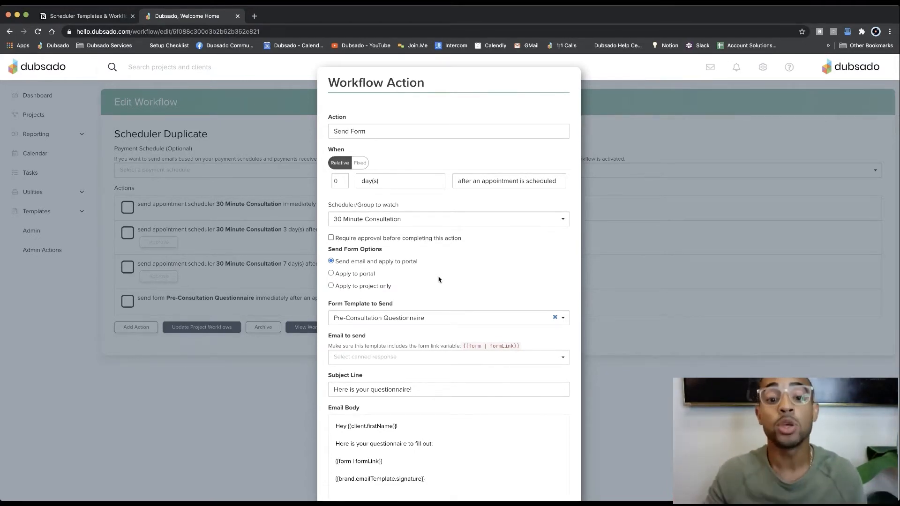
left_click(375, 224)
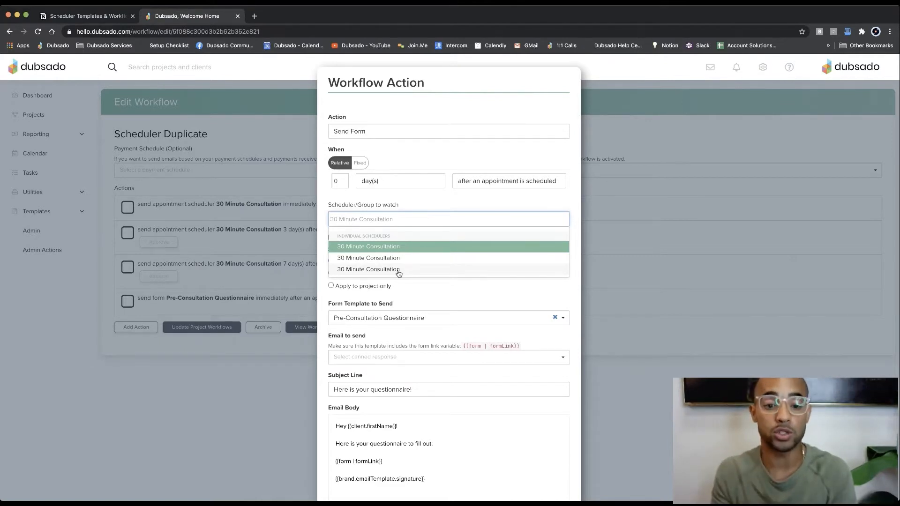
left_click(380, 249)
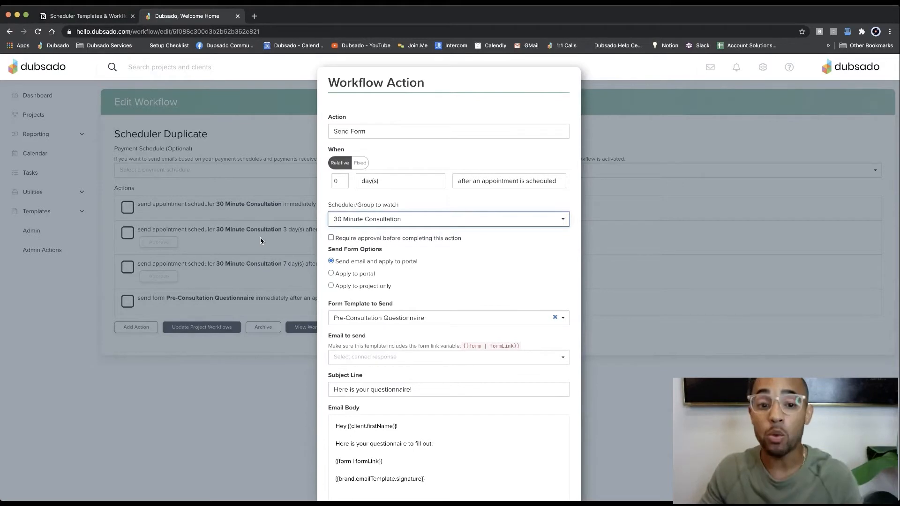
left_click(417, 219)
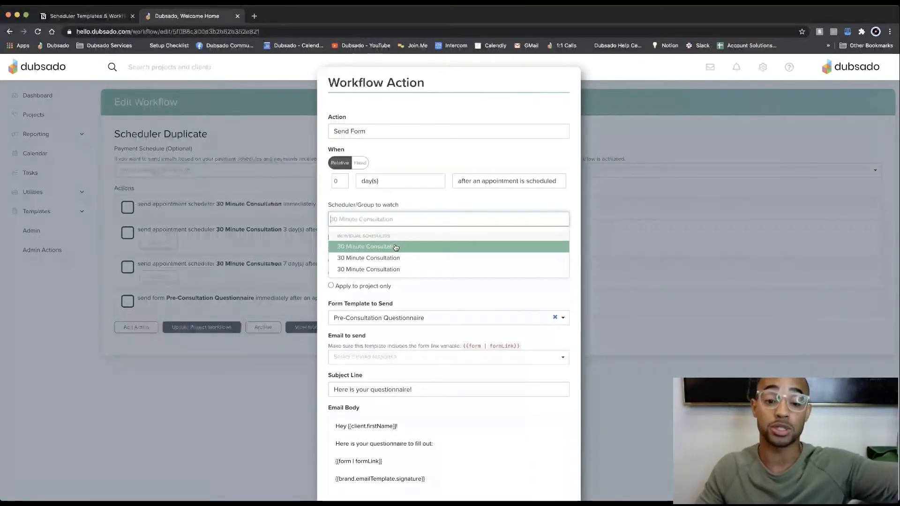
left_click(394, 259)
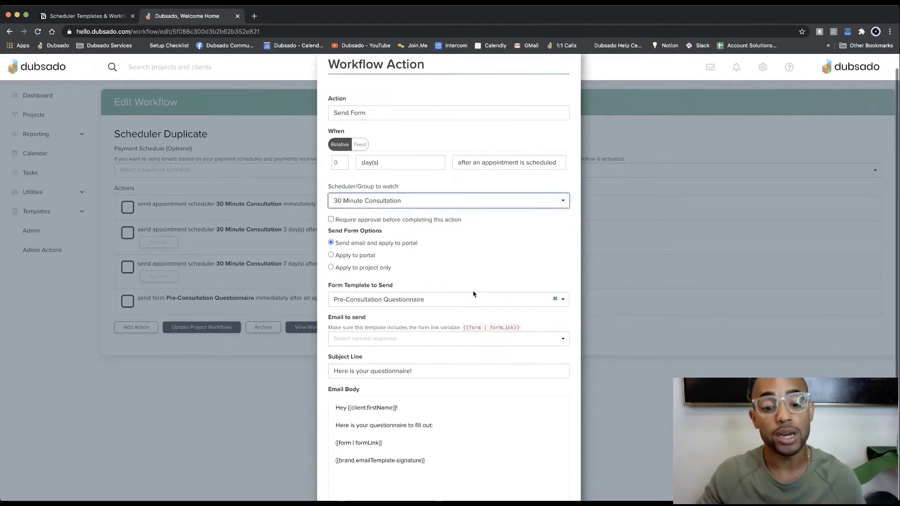
scroll(473, 293, "down", 5)
left_click(516, 473)
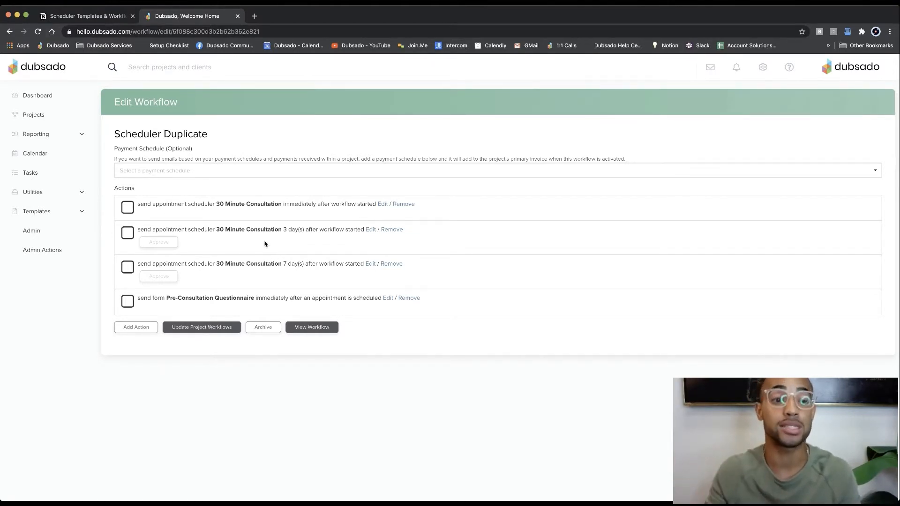
Step: Read the General Tips on duplicate schedulers in the Notion notes, and compare them with the Scheduler Duplicate workflow in Dubsado
left_click(122, 21)
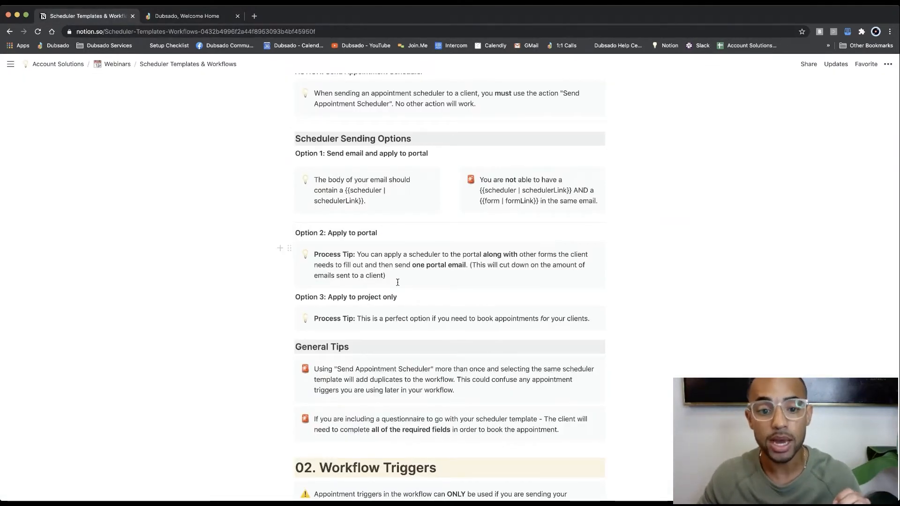
scroll(397, 282, "down", 2)
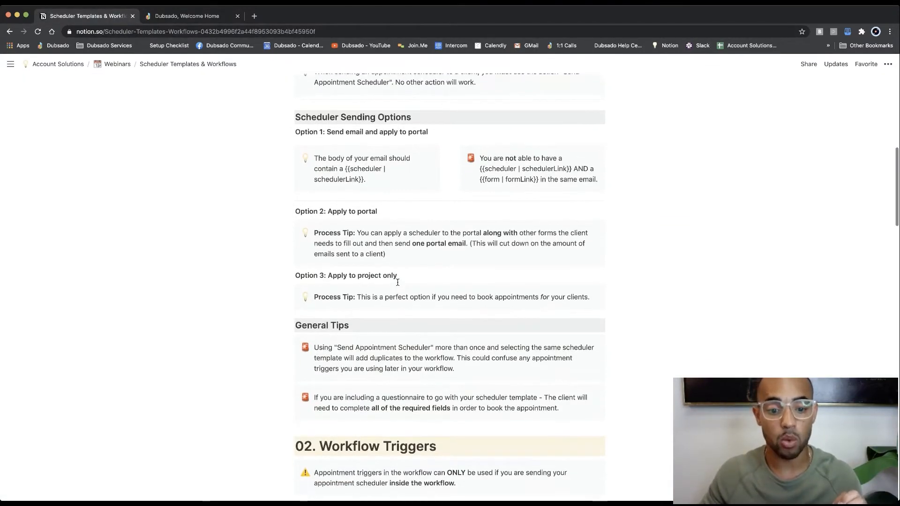
scroll(397, 283, "down", 2)
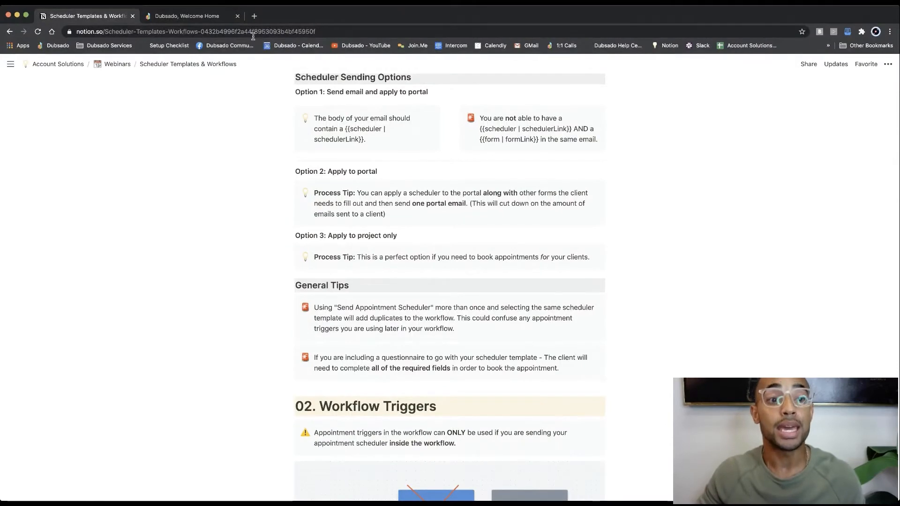
left_click(212, 17)
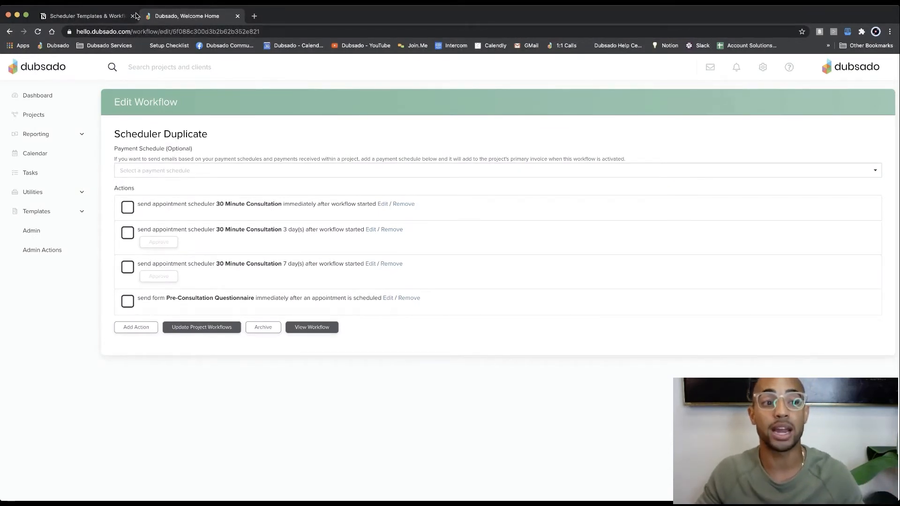
Step: Examine the required questionnaire fields tip and the Workflow Triggers section with its diagram in the Notion notes
left_click(115, 18)
scroll(498, 311, "down", 1)
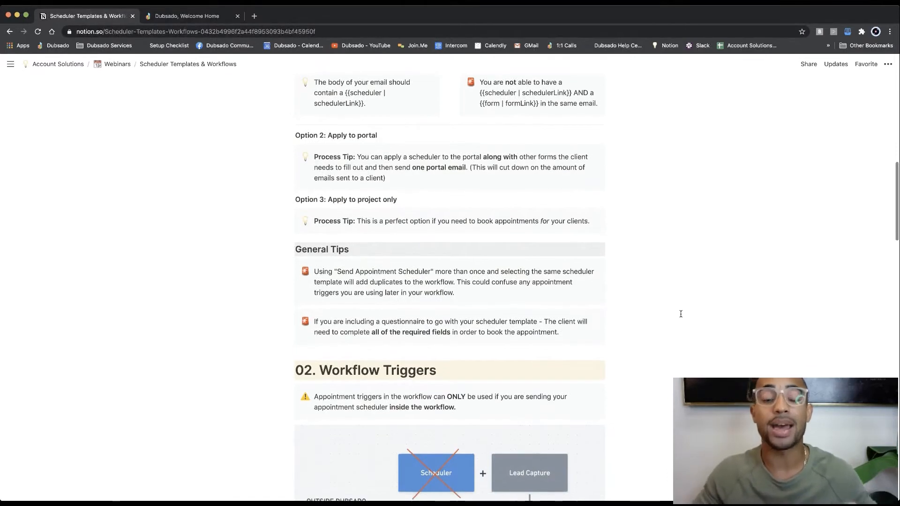
scroll(680, 314, "down", 1)
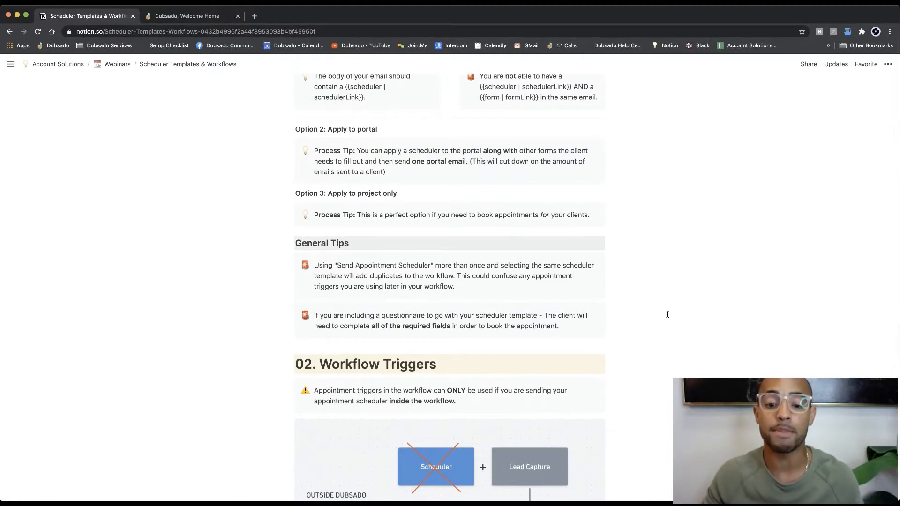
scroll(638, 313, "down", 1)
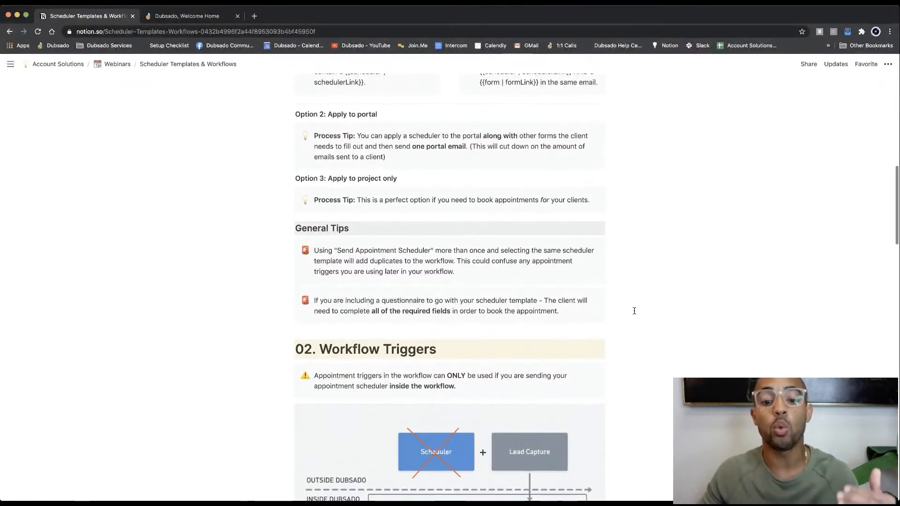
scroll(634, 311, "down", 1)
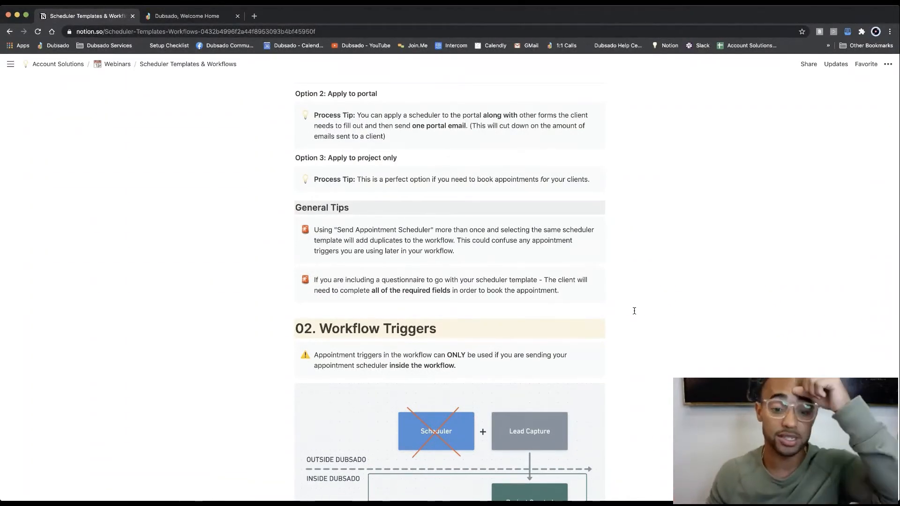
scroll(634, 310, "down", 2)
scroll(634, 311, "down", 2)
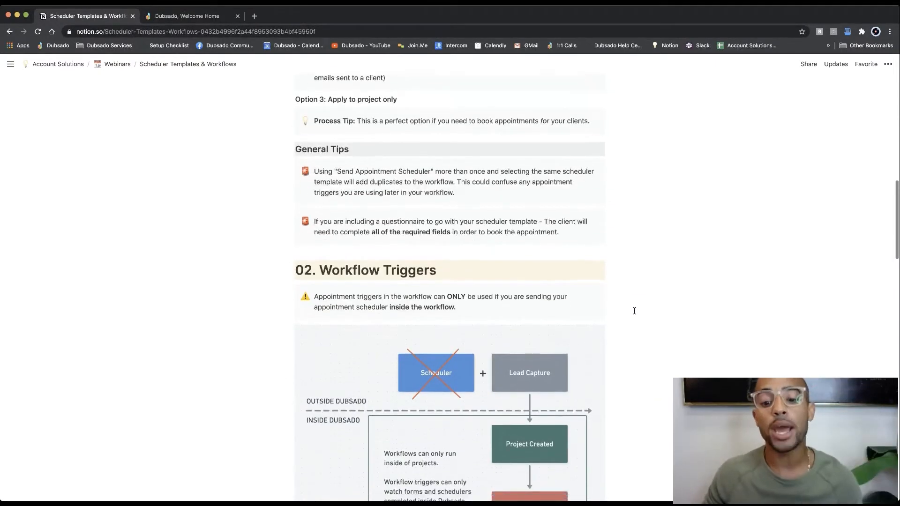
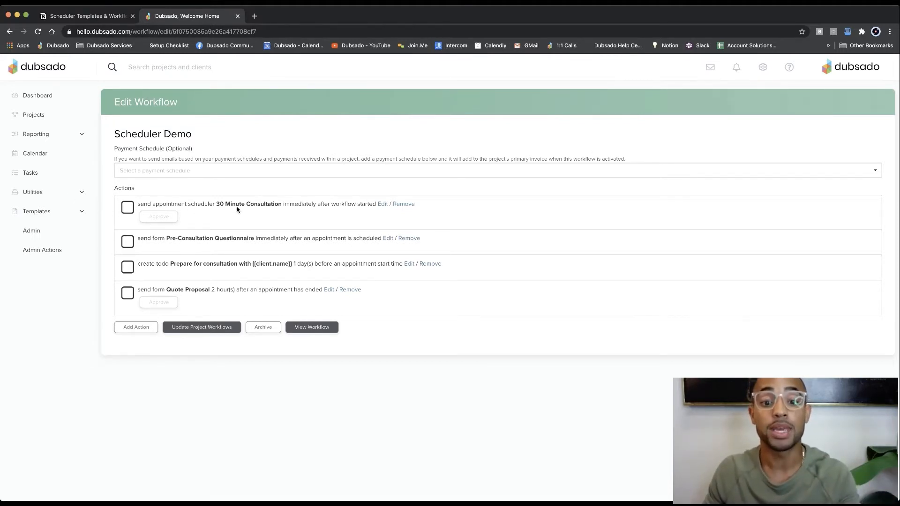
Step: Examine the 30 Minute Consultation action's send options in Dubsado, and read the Process Tip and appointment trigger sections in the Notion notes
left_click(382, 205)
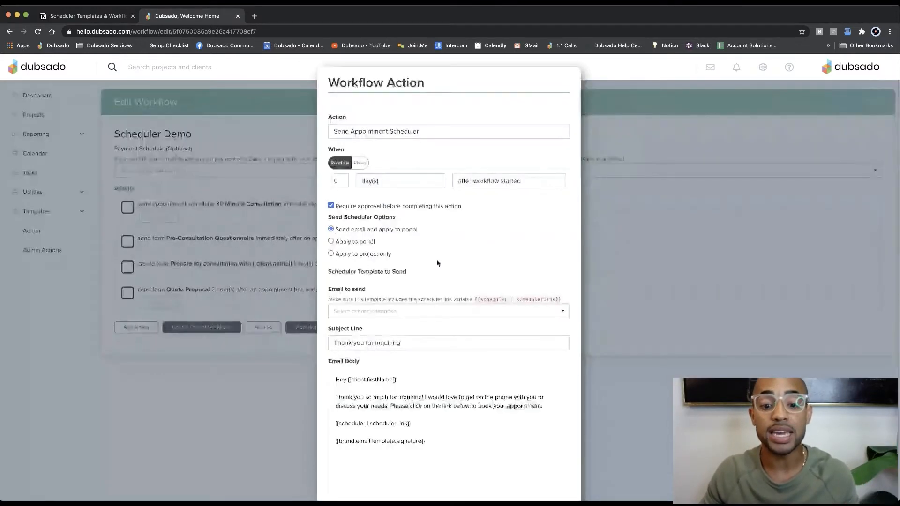
scroll(439, 262, "down", 2)
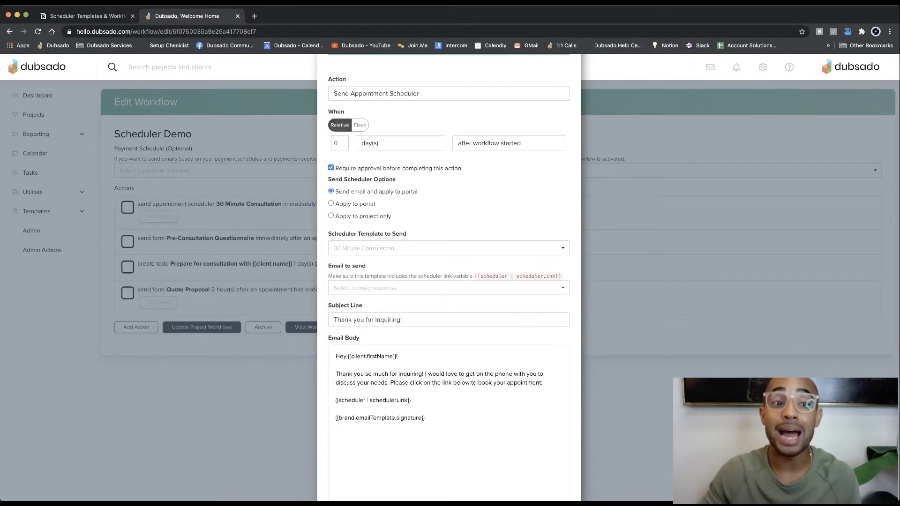
left_click(92, 15)
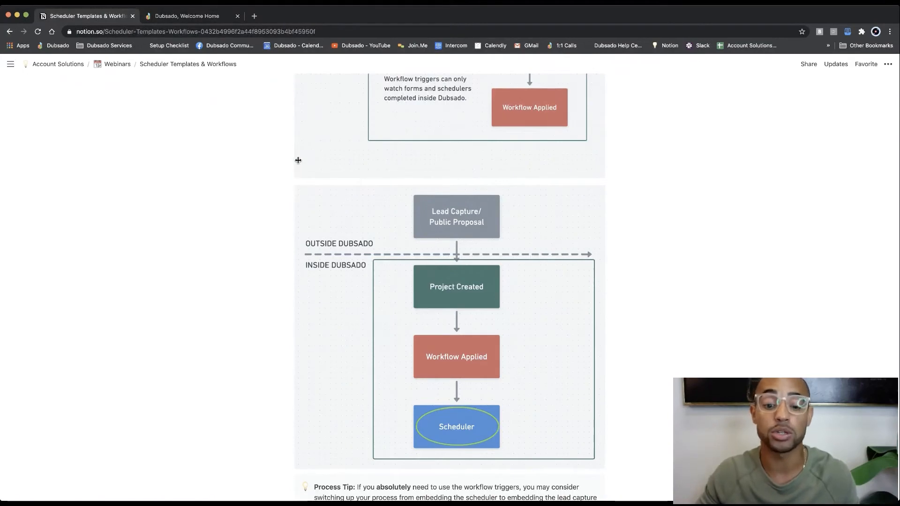
scroll(298, 160, "down", 3)
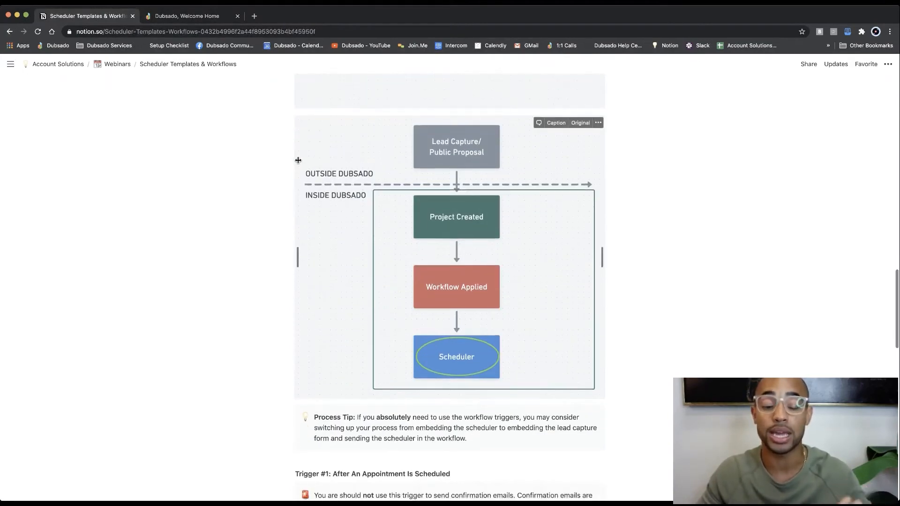
scroll(298, 160, "down", 1)
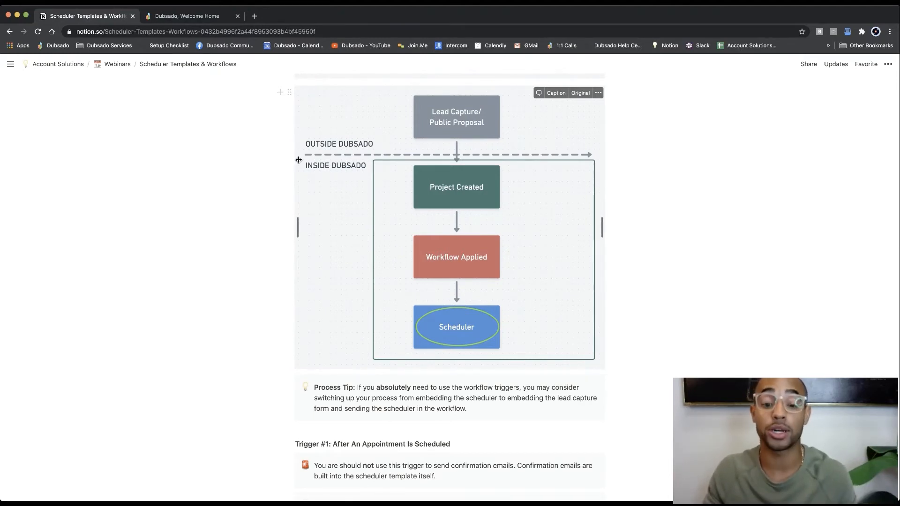
scroll(298, 159, "down", 3)
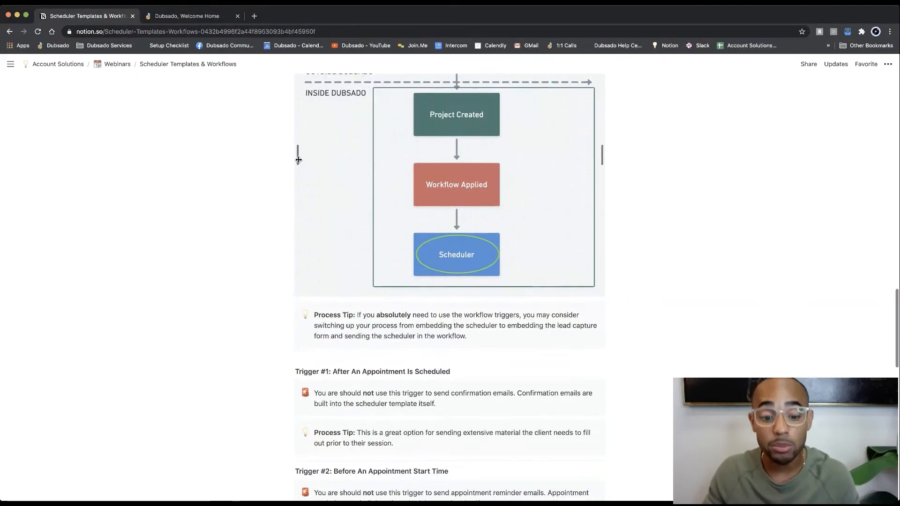
scroll(299, 160, "down", 4)
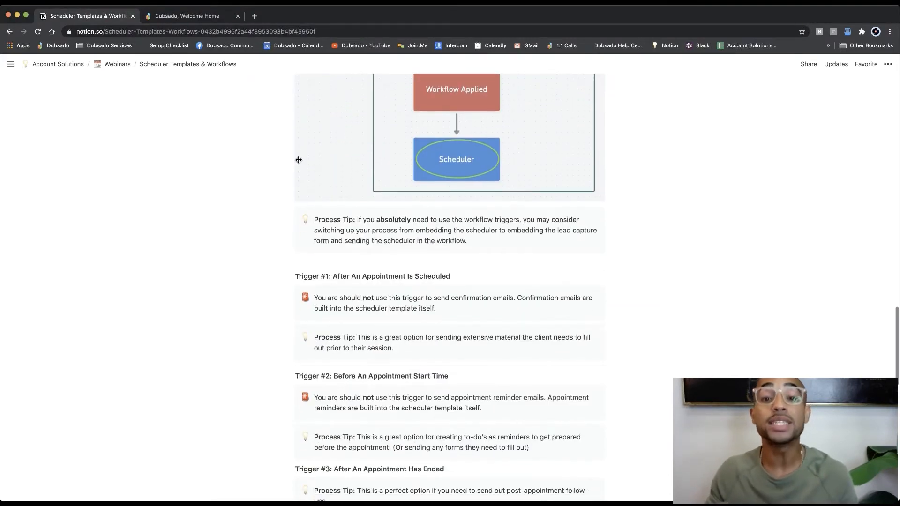
scroll(299, 159, "down", 2)
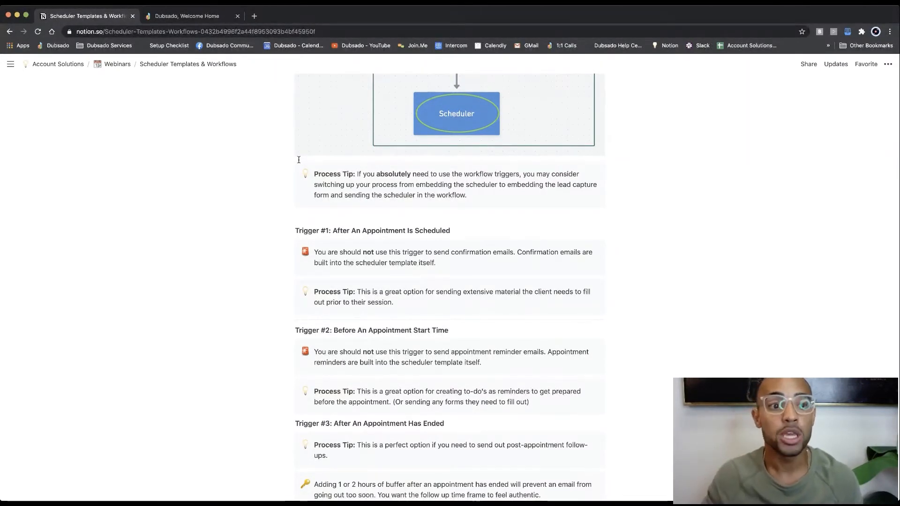
Step: Return to Dubsado, review the approval setting of the 30 Minute Consultation action, and cancel the edit
left_click(197, 17)
left_click(394, 170)
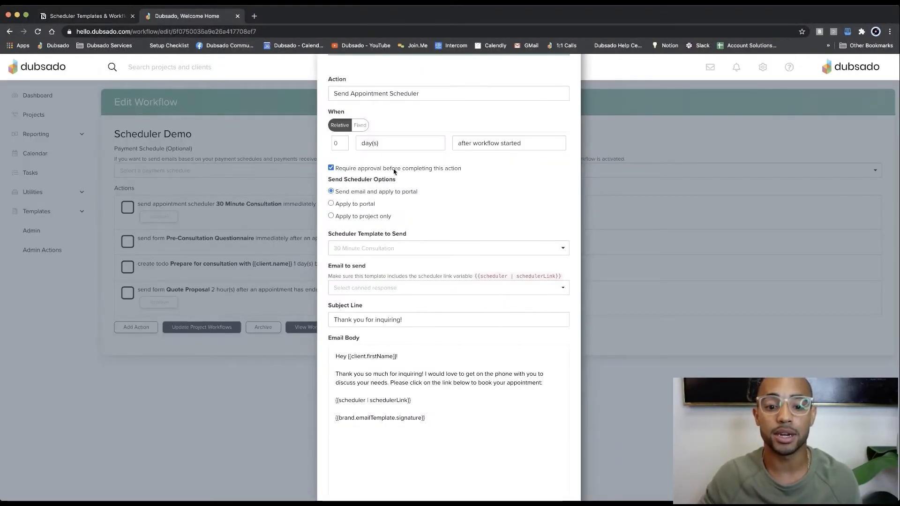
scroll(428, 245, "down", 3)
left_click(503, 473)
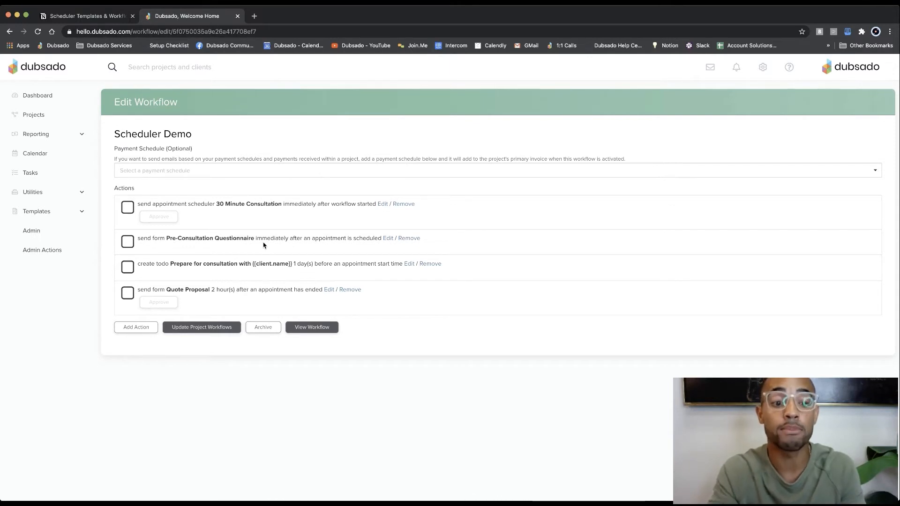
Step: Select 30 Minute Consultation as the scheduler to watch in the Pre-Consultation Questionnaire action and apply the edit
left_click(388, 239)
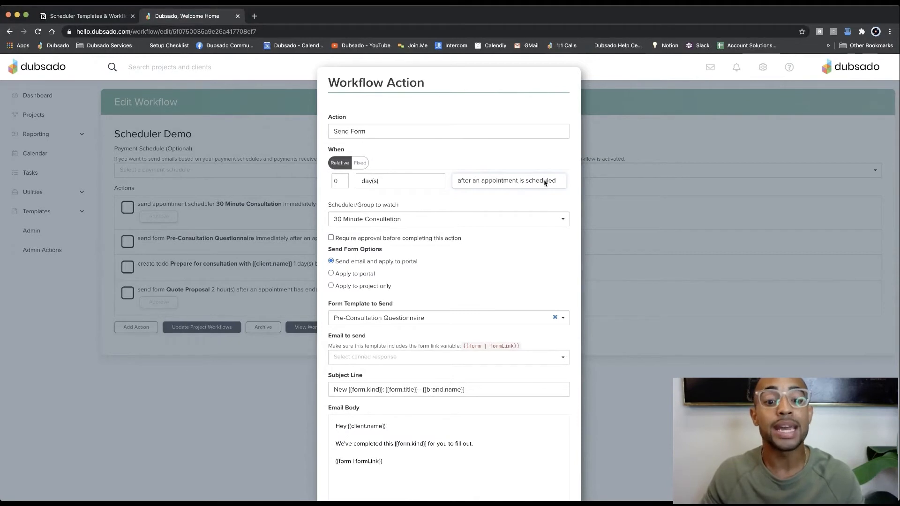
left_click(367, 223)
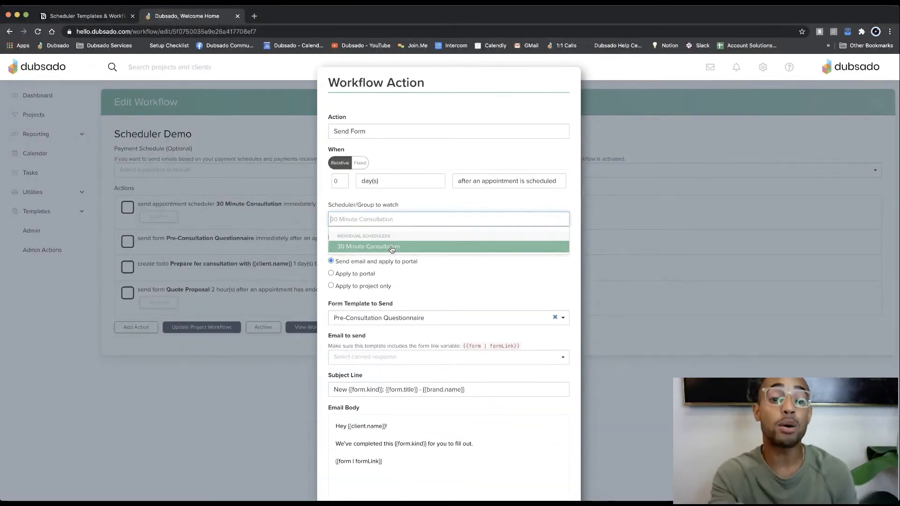
left_click(391, 248)
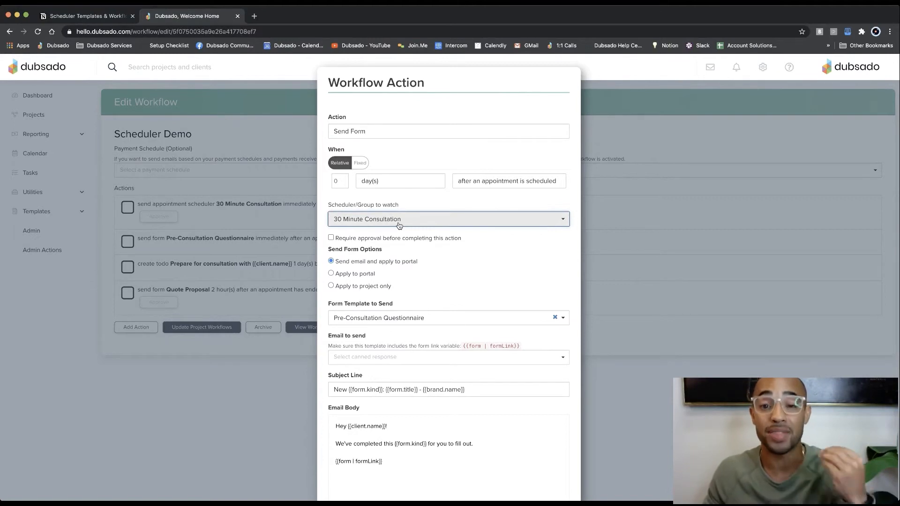
scroll(459, 277, "down", 3)
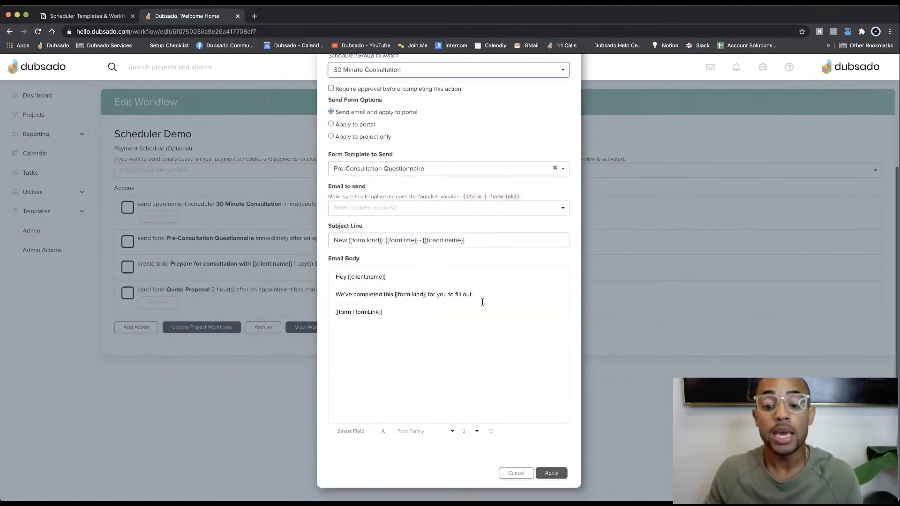
left_click(551, 473)
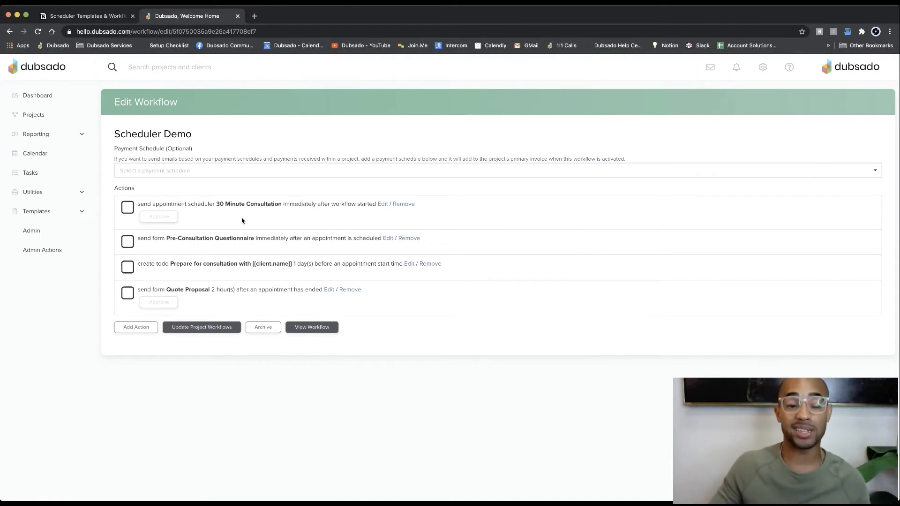
Step: Open the Embedded Scheduler workflow template for editing
left_click(43, 212)
left_click(42, 310)
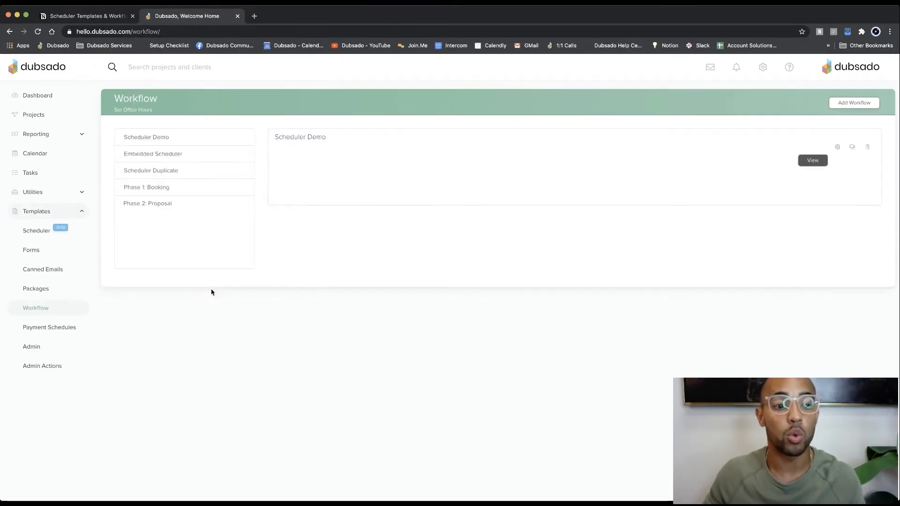
left_click(175, 155)
left_click(838, 147)
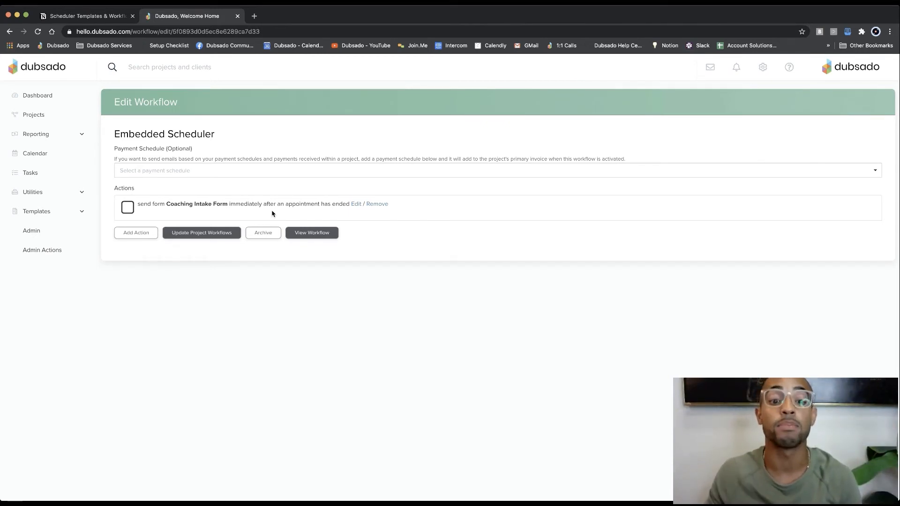
Step: Examine the trigger and scheduler to watch of the Coaching Intake Form action, and cancel the edit
left_click(354, 205)
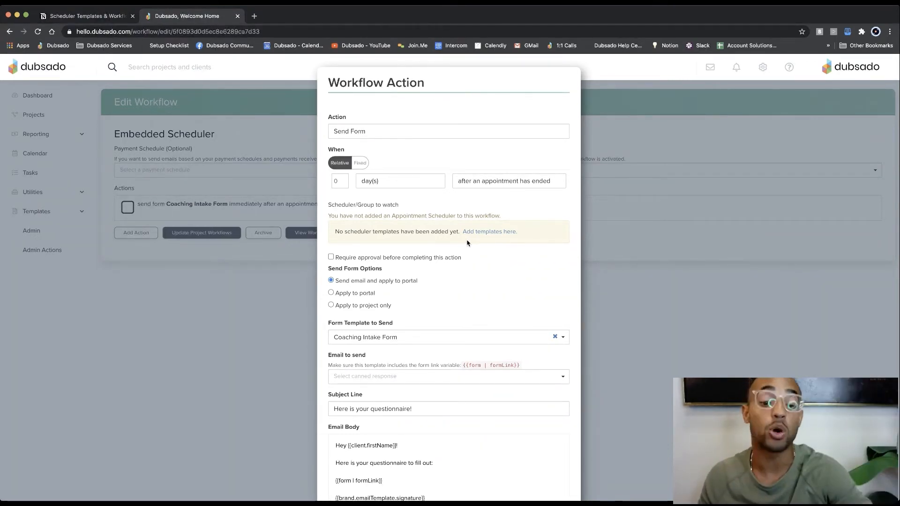
scroll(467, 243, "down", 4)
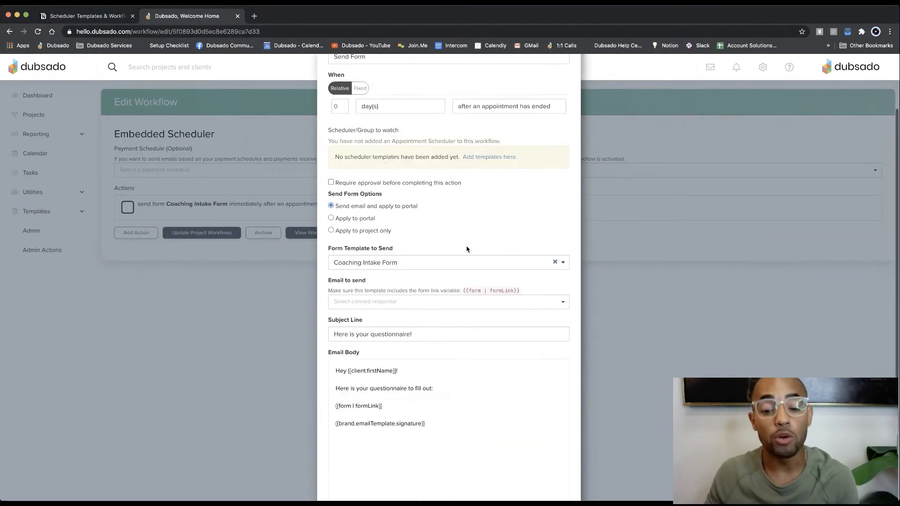
left_click(516, 473)
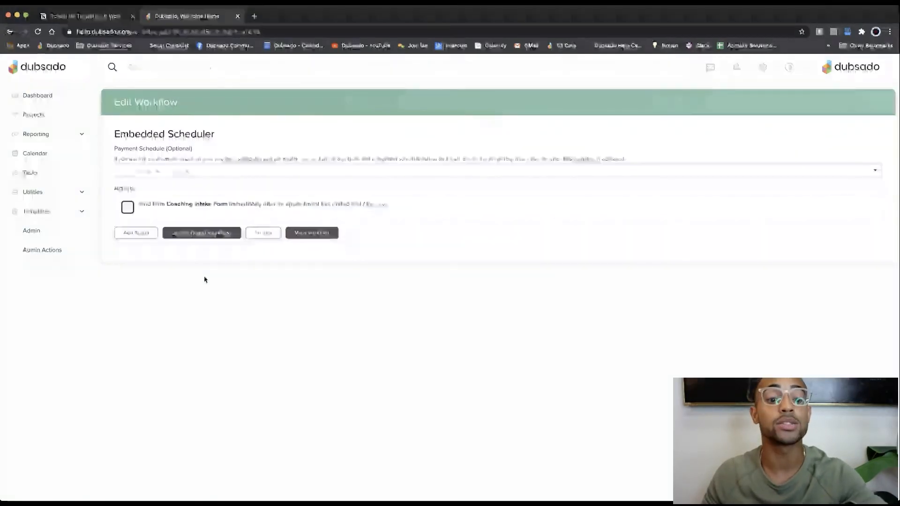
Step: Recheck the trigger tips in the Notion notes, and open Dubsado's Scheduler Demo workflow template for editing
left_click(50, 214)
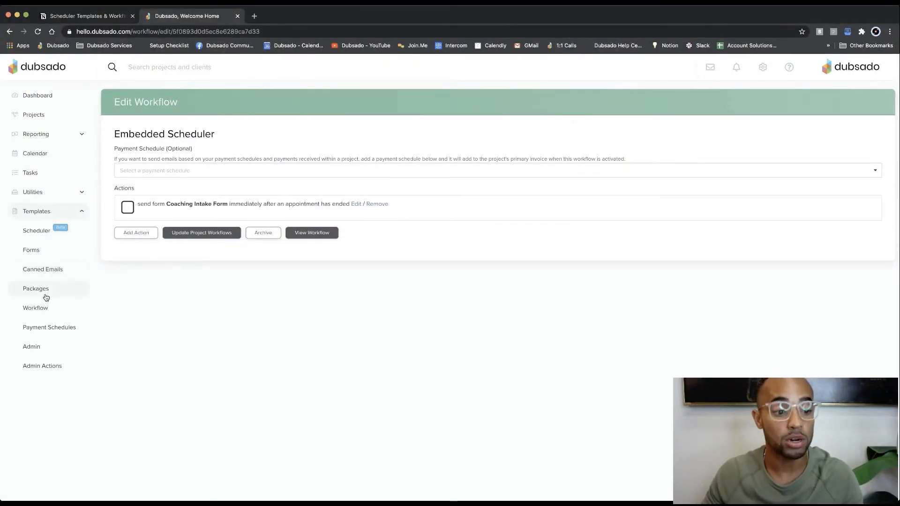
left_click(44, 308)
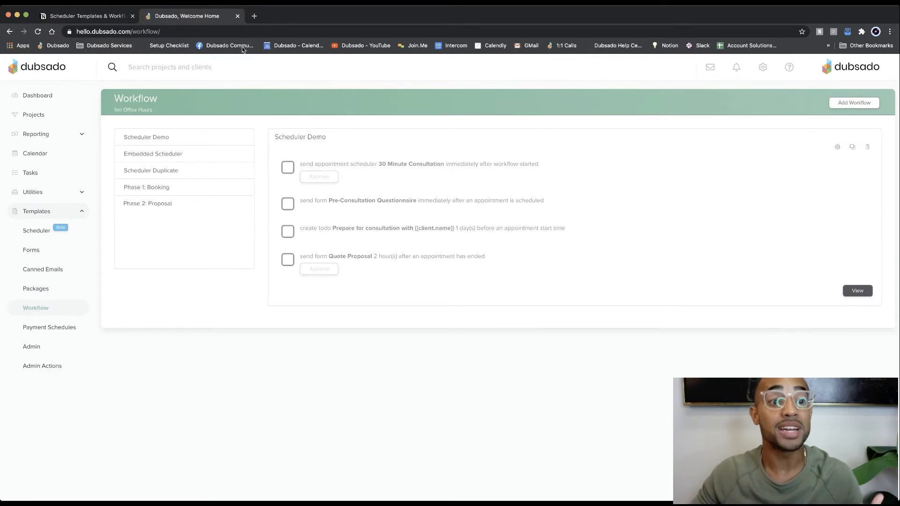
left_click(117, 16)
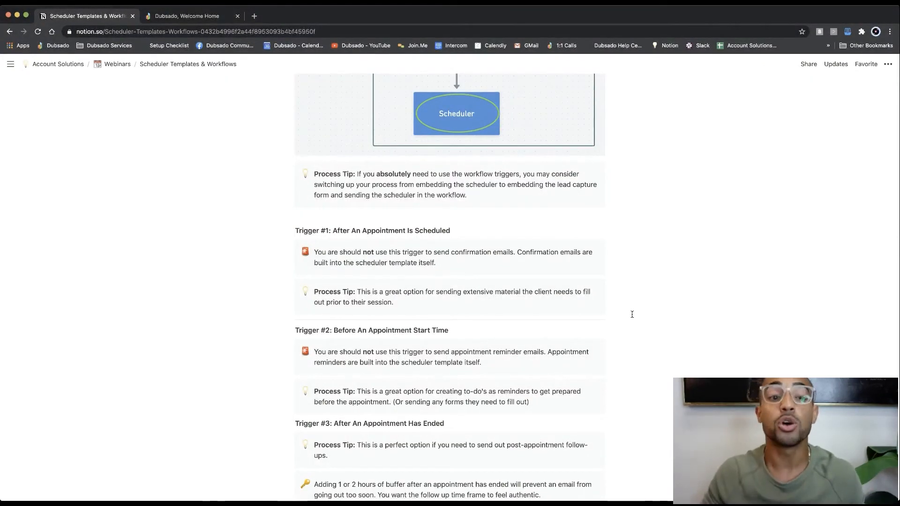
left_click(192, 16)
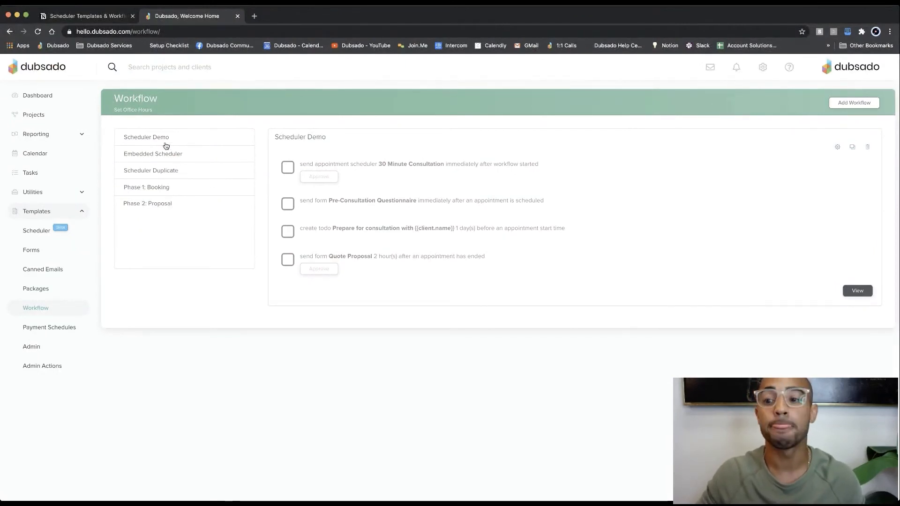
left_click(836, 150)
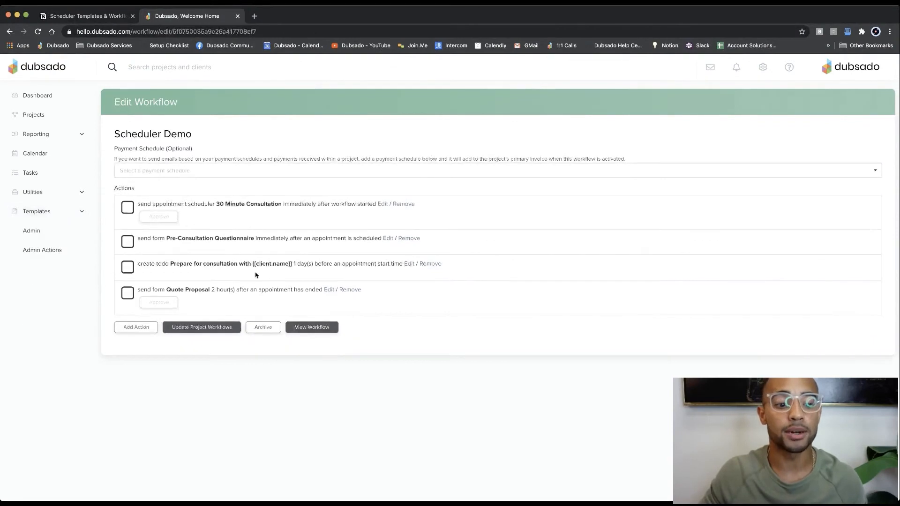
Step: Try a new Send Email action triggered after an appointment is scheduled, with 30 Minute Consultation as the scheduler to watch
left_click(136, 327)
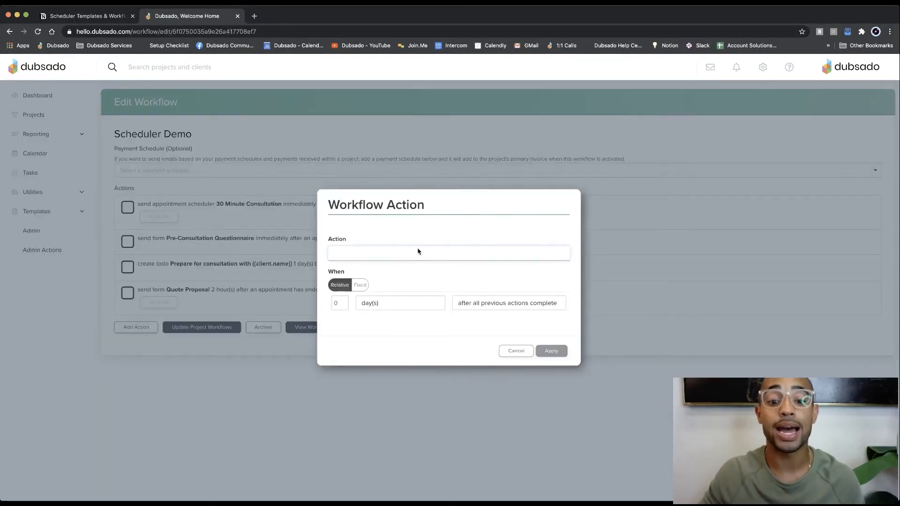
left_click(398, 278)
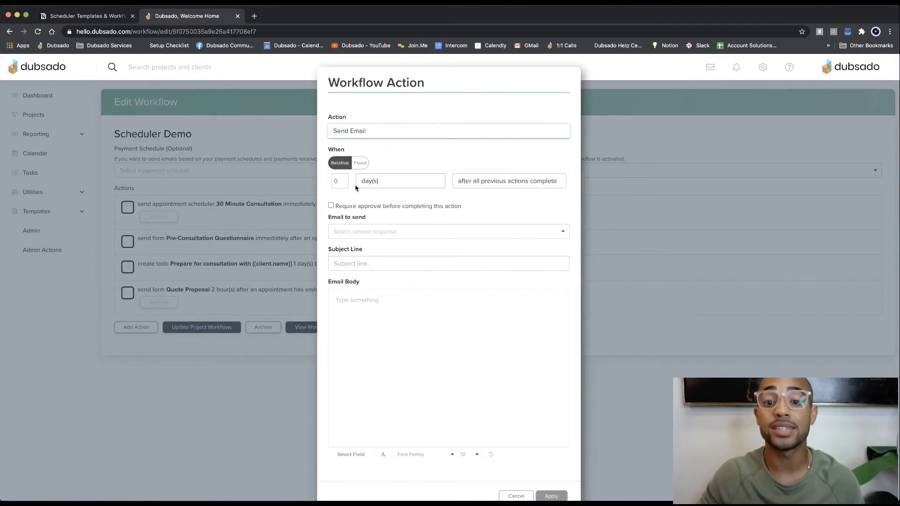
left_click(467, 183)
left_click(476, 194)
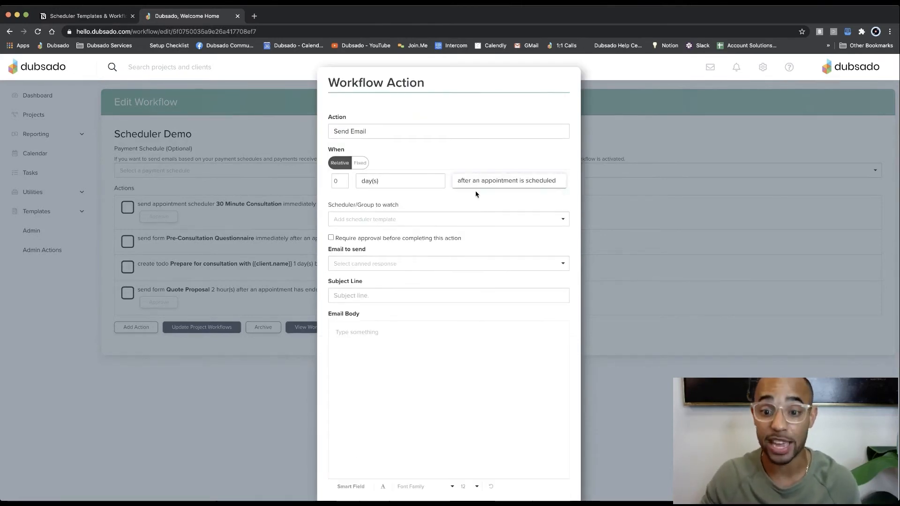
left_click(405, 219)
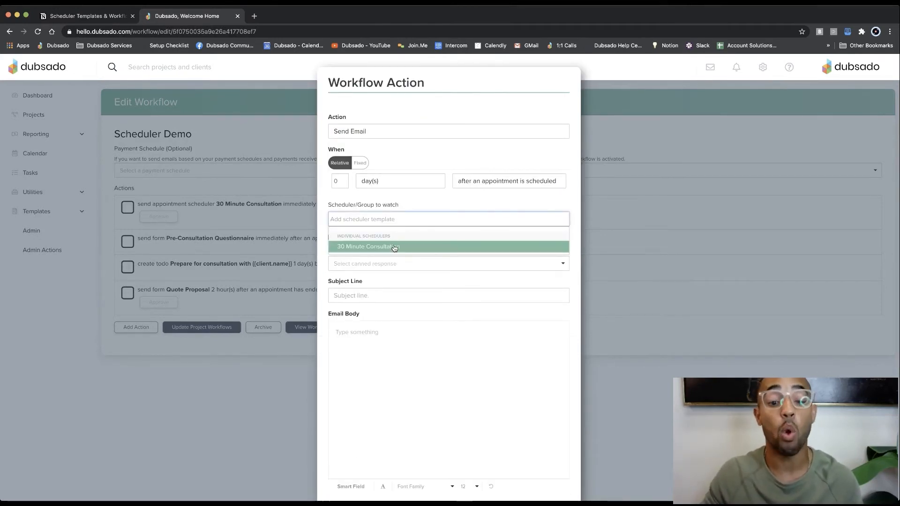
left_click(395, 245)
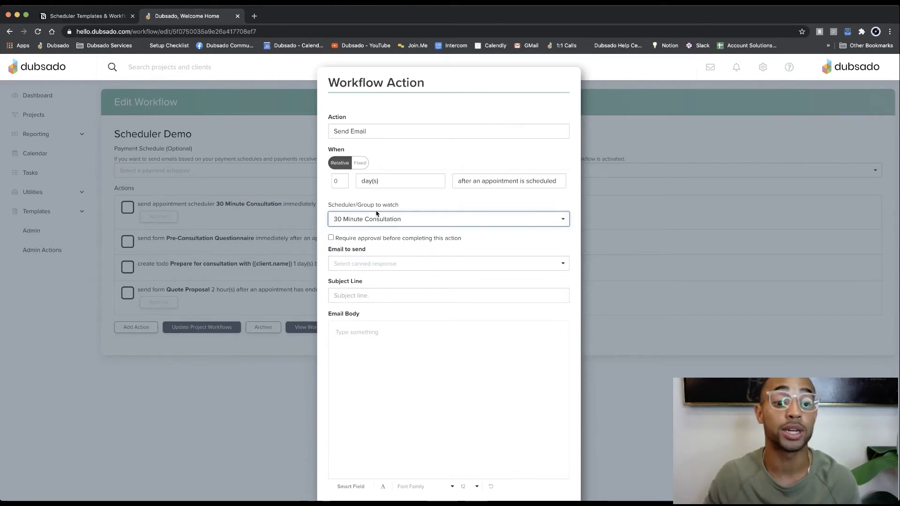
Step: Try "Your appointment is confirmed!" as the canned email to send, review its body, and cancel the new action
left_click(381, 263)
left_click(383, 288)
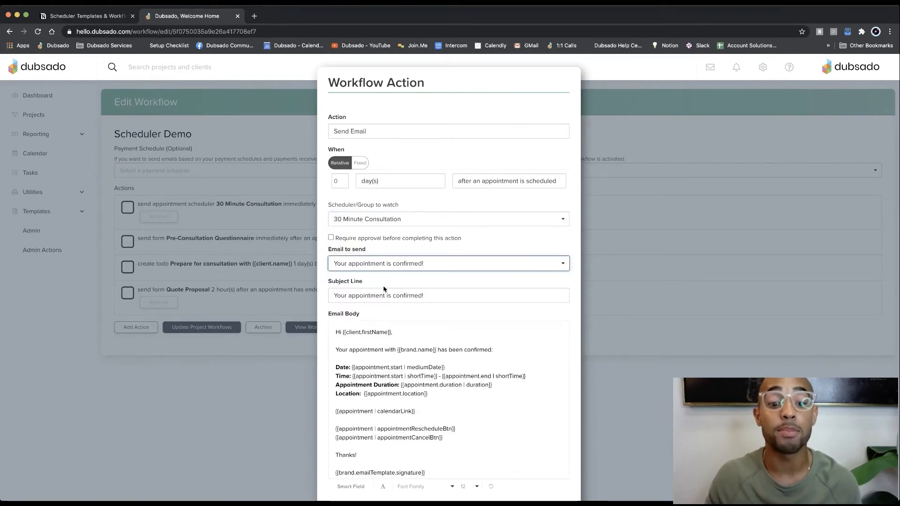
scroll(542, 302, "down", 1)
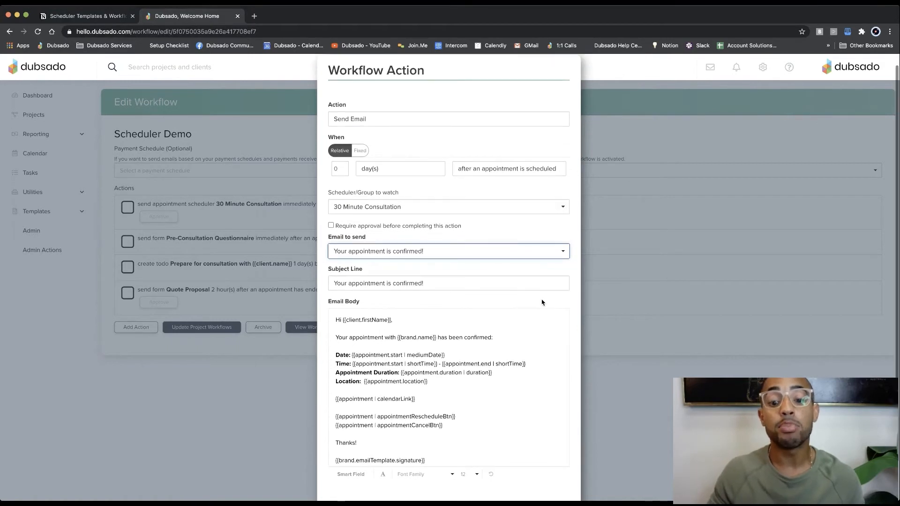
scroll(542, 302, "down", 2)
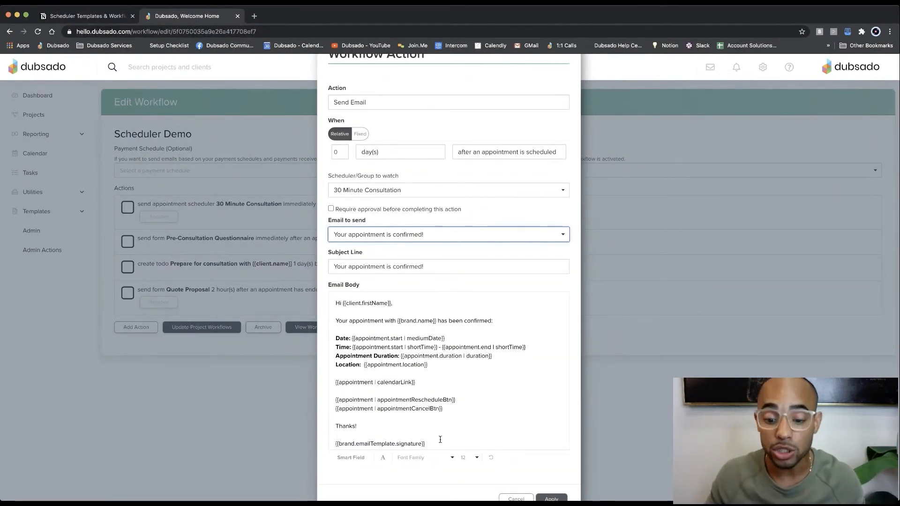
left_click(504, 497)
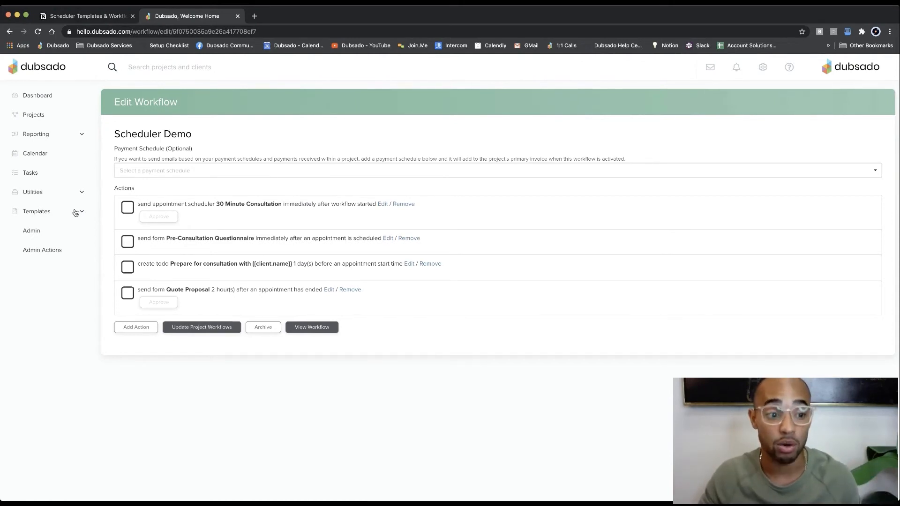
Step: Open the 30 Minute Consultation scheduler template and review its advanced settings, including the confirmation email and additional options
left_click(49, 211)
left_click(42, 233)
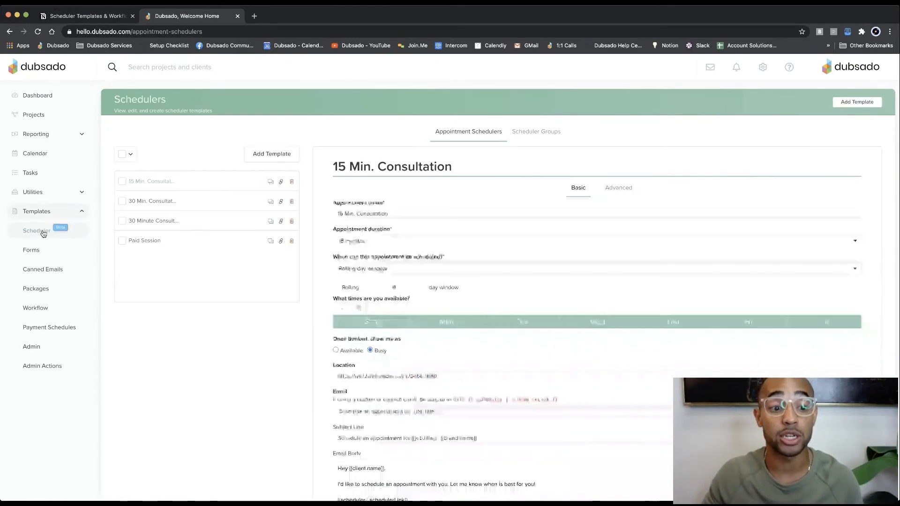
left_click(141, 221)
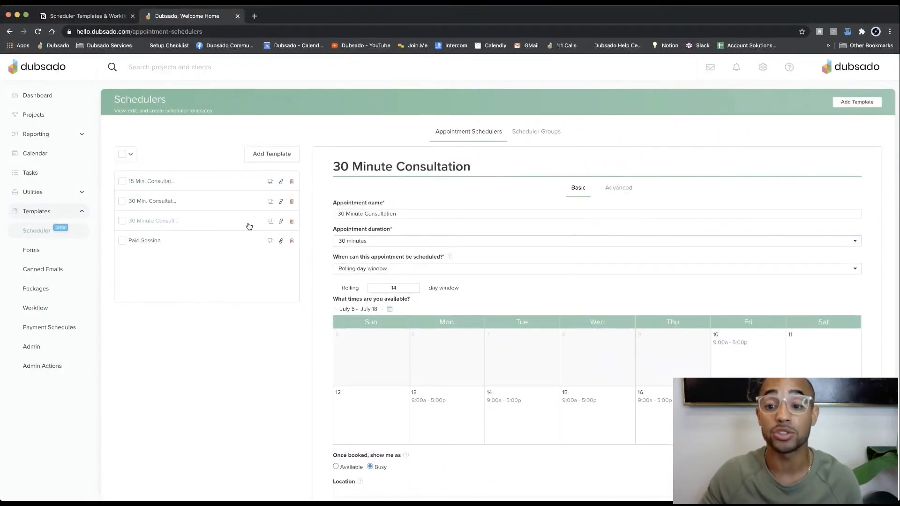
left_click(615, 189)
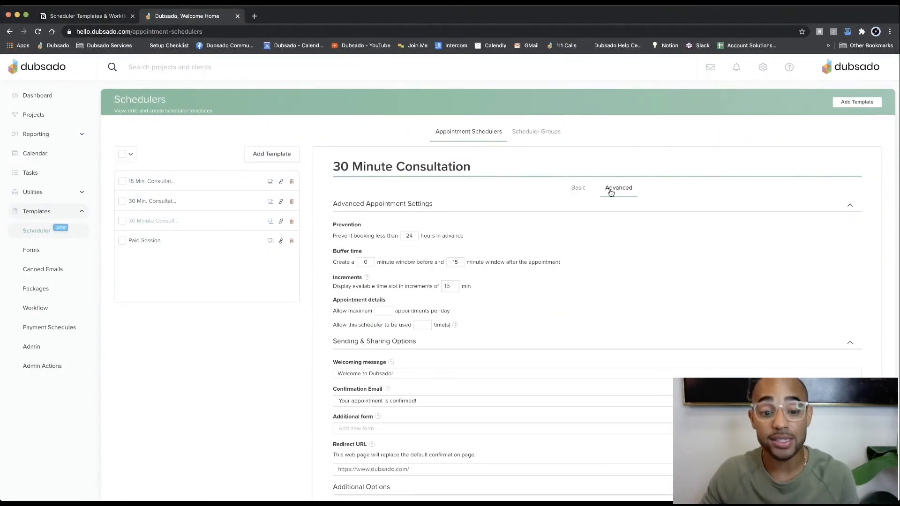
scroll(607, 192, "down", 3)
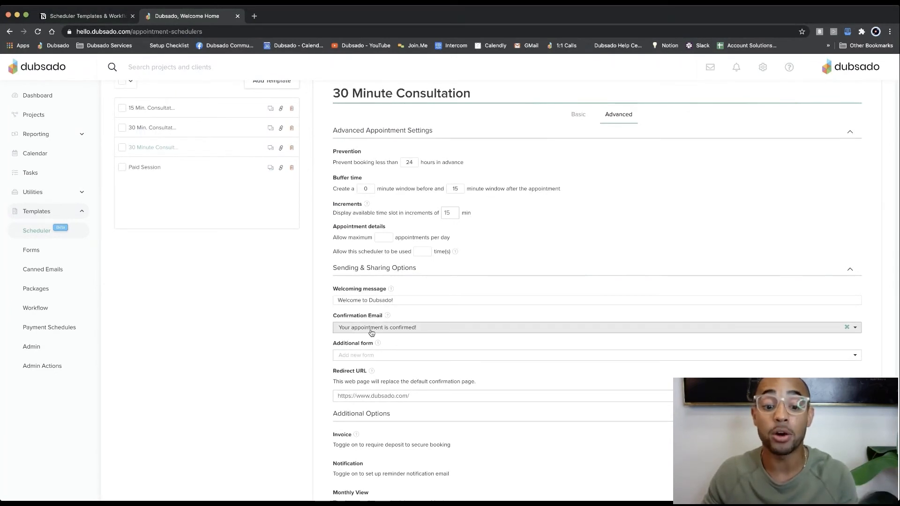
scroll(372, 335, "down", 2)
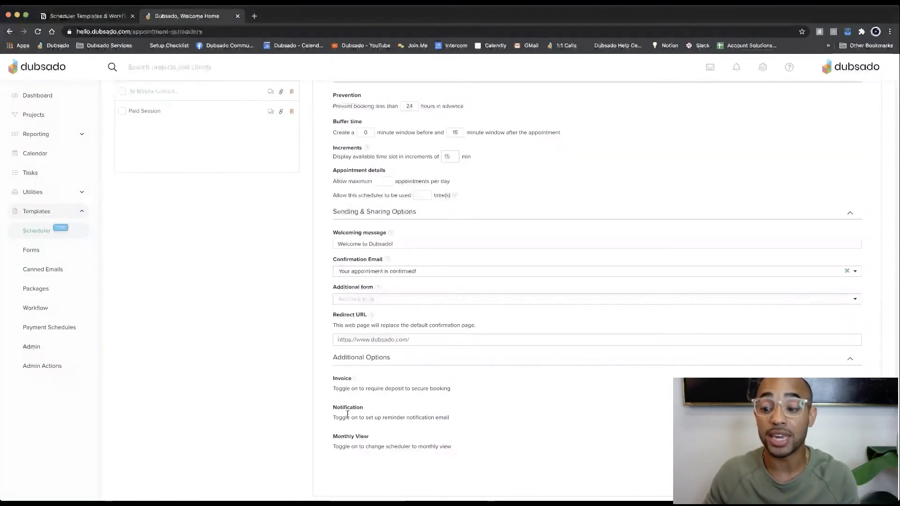
Step: Enable reminder notifications for the 30 Minute Consultation scheduler and add one 24 hours prior using the Scheduler - Appointment Reminder canned email
left_click(838, 418)
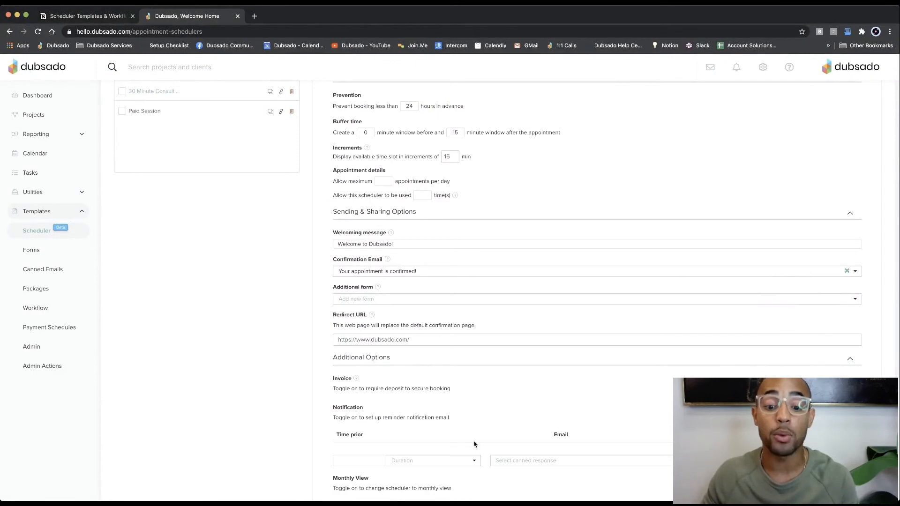
scroll(459, 440, "down", 1)
left_click(368, 429)
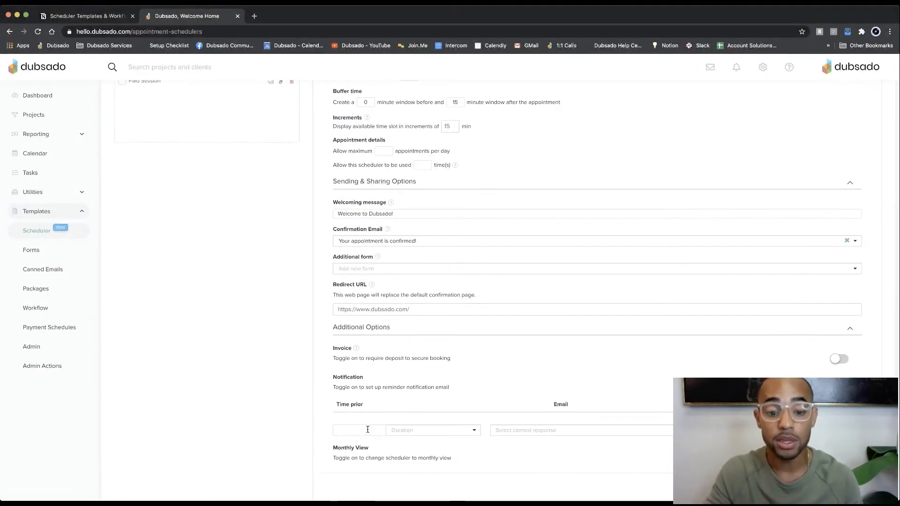
type("24")
left_click(412, 433)
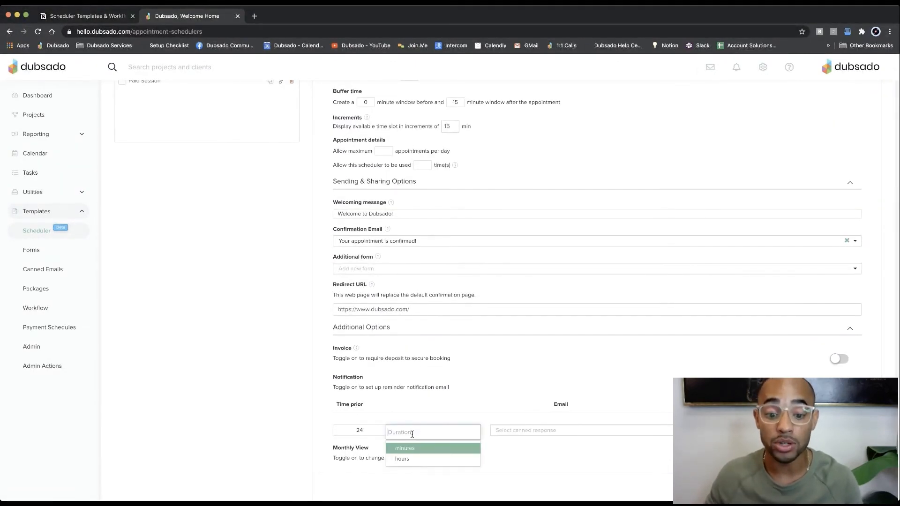
left_click(402, 459)
left_click(503, 430)
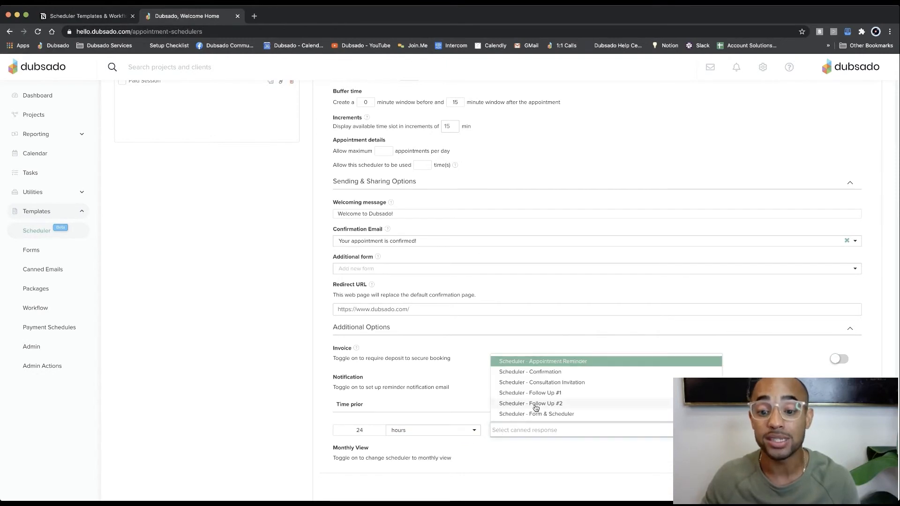
scroll(544, 397, "down", 1)
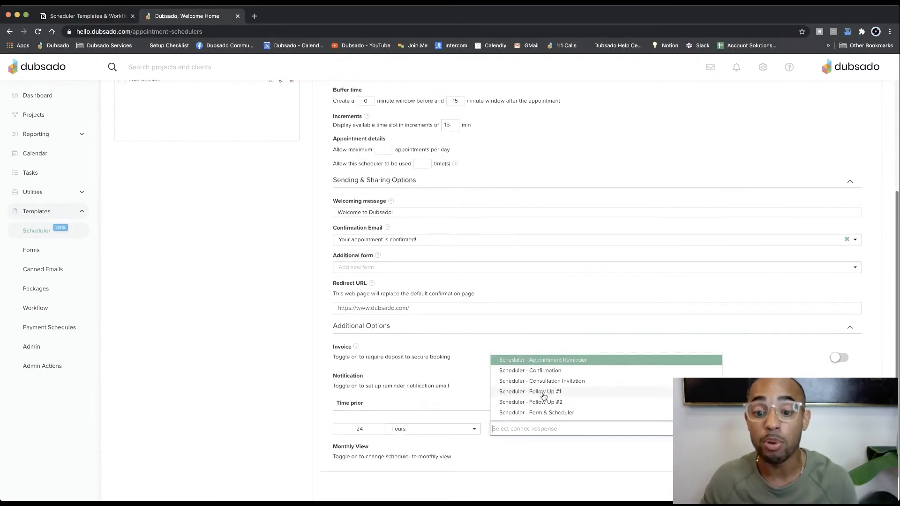
left_click(551, 355)
scroll(565, 436, "down", 1)
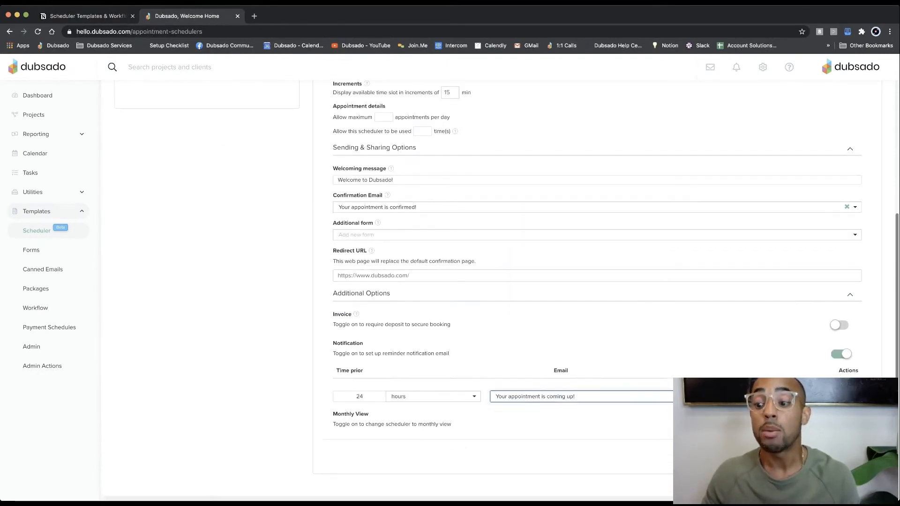
left_click(847, 397)
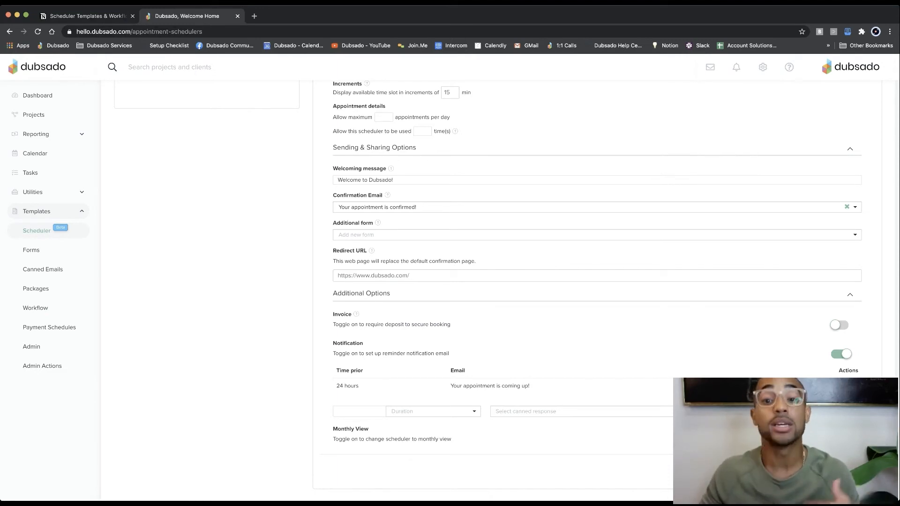
Step: Check the appointment trigger tips in the Notion notes, and reopen Dubsado's Scheduler Demo workflow template for editing
left_click(111, 15)
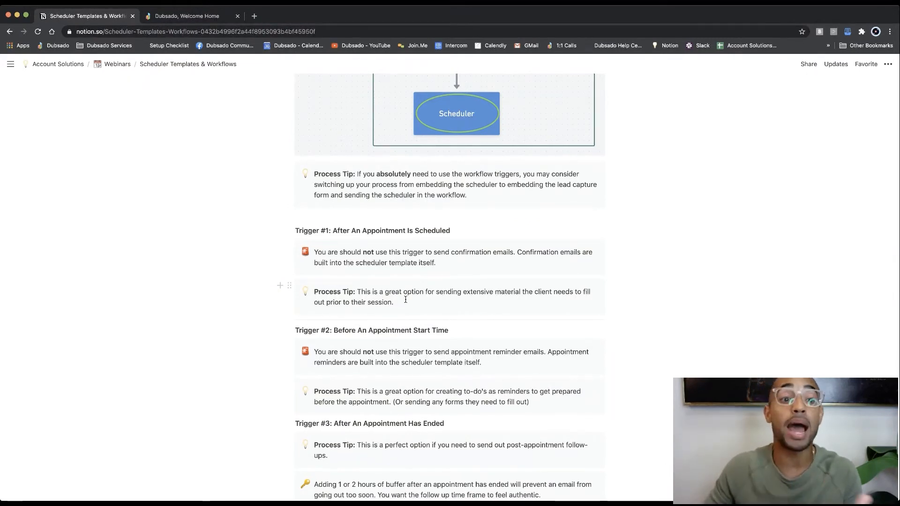
left_click(155, 17)
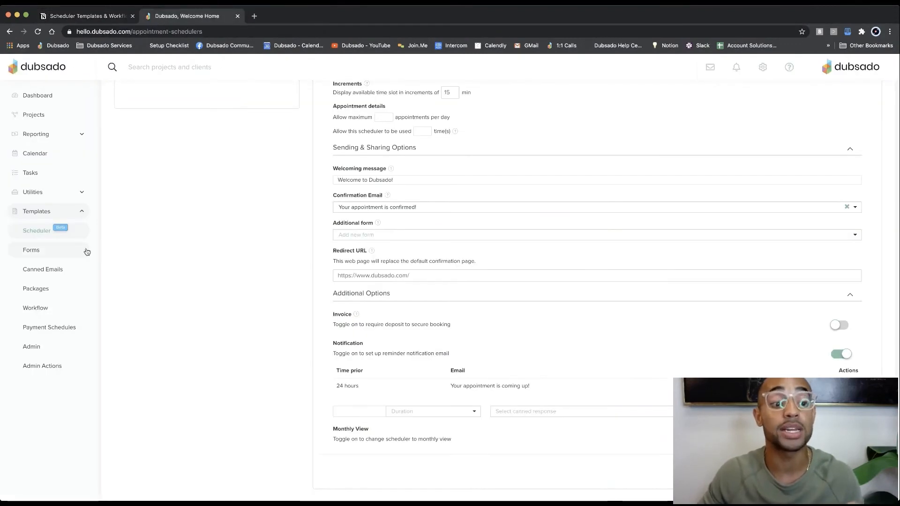
left_click(42, 311)
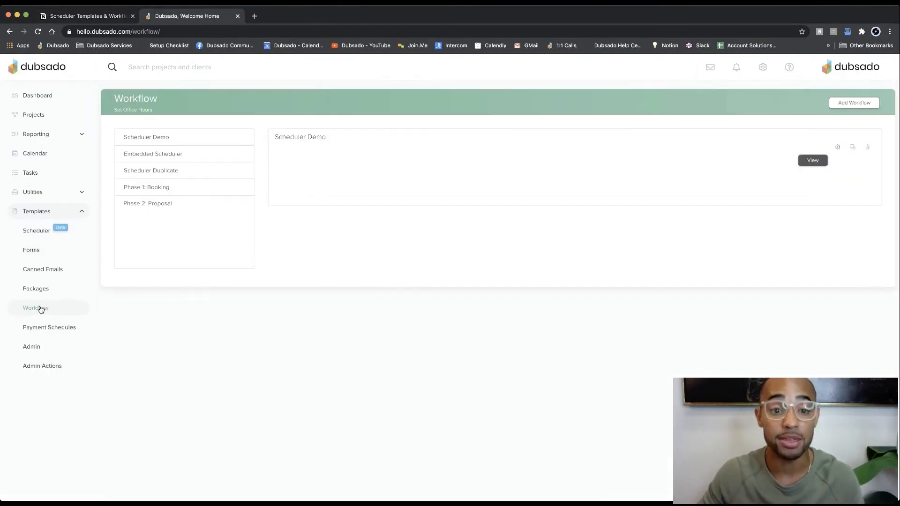
left_click(838, 147)
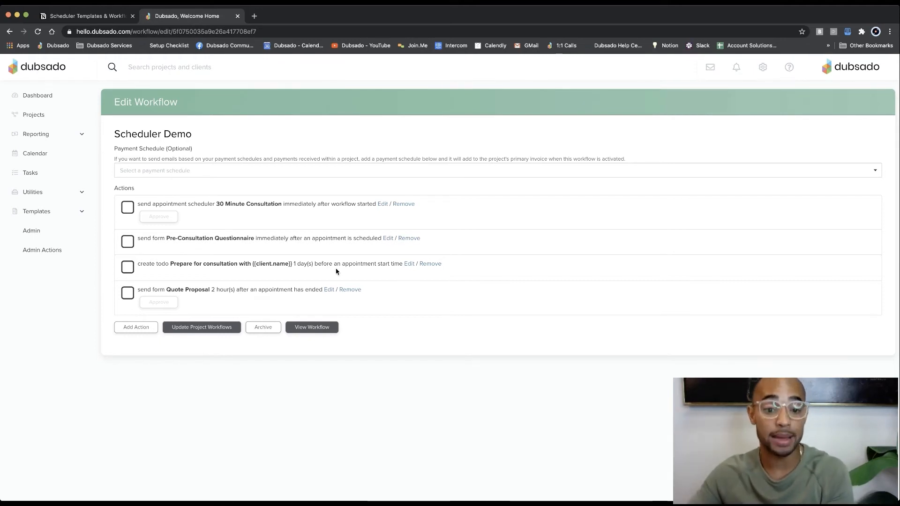
Step: Examine the consultation-preparation to-do action, compare it with the Trigger #2 tips in the Notion notes, and cancel the edit
left_click(408, 264)
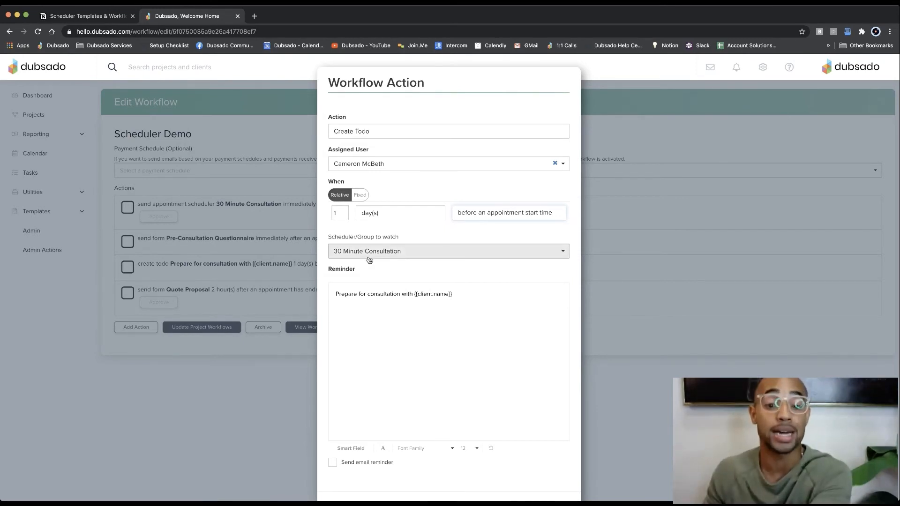
left_click(82, 15)
scroll(440, 272, "down", 1)
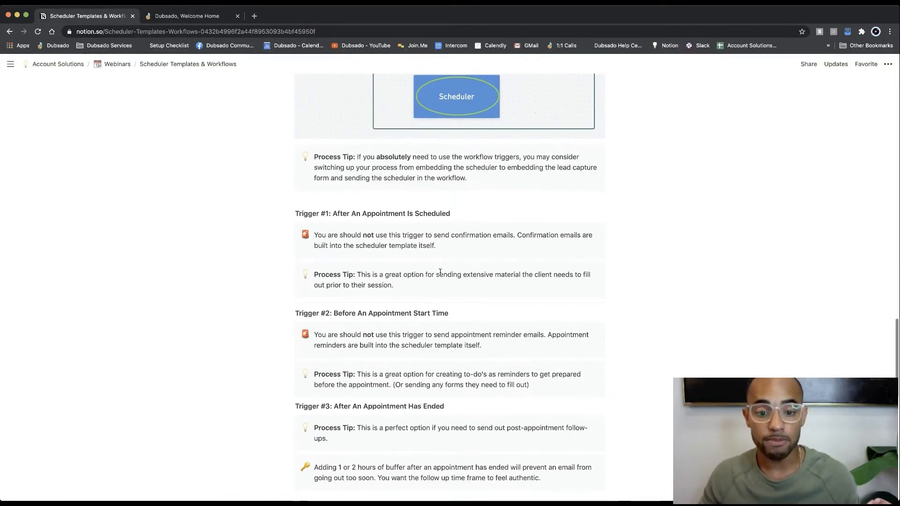
scroll(440, 272, "down", 1)
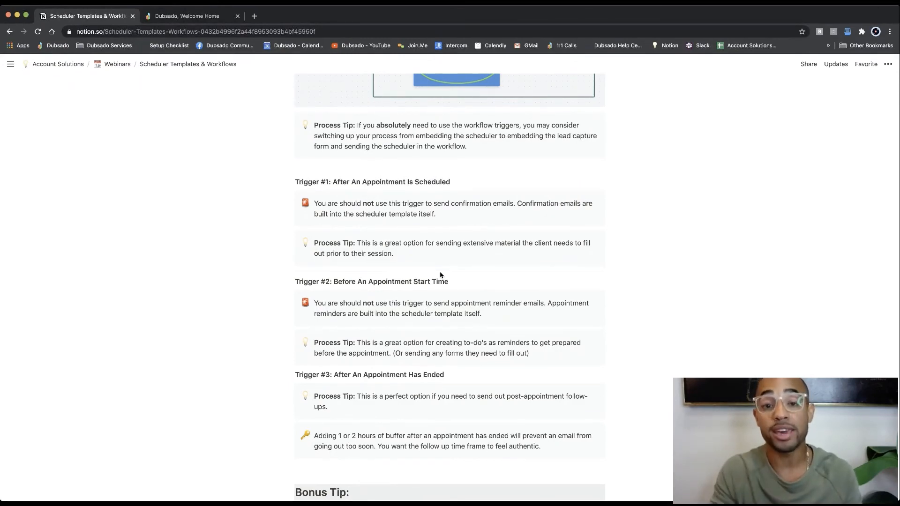
scroll(441, 275, "down", 3)
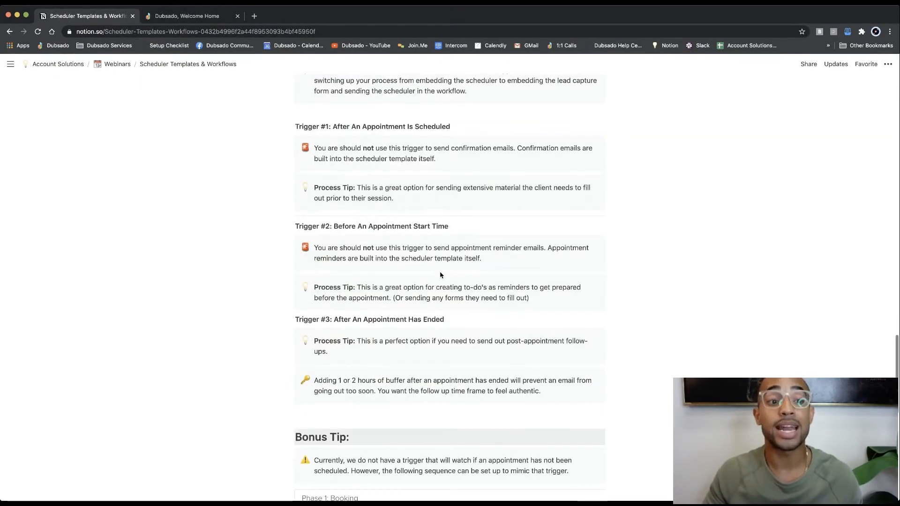
left_click(194, 18)
scroll(460, 356, "down", 2)
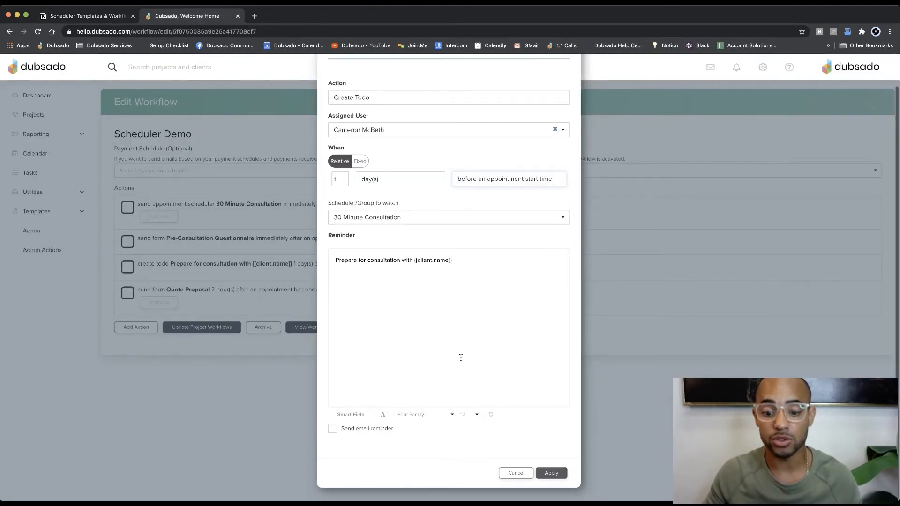
left_click(509, 476)
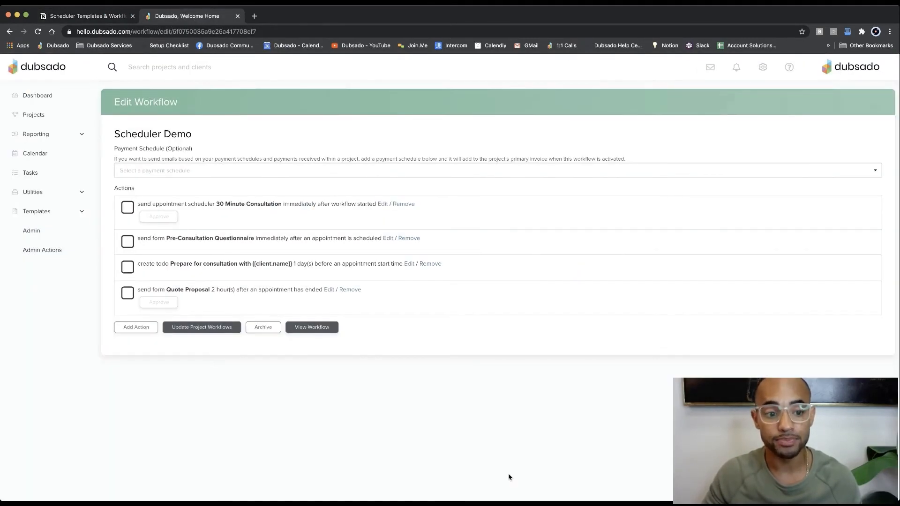
Step: Remove the approval requirement from the Quote Proposal send-form action and apply the change
left_click(328, 290)
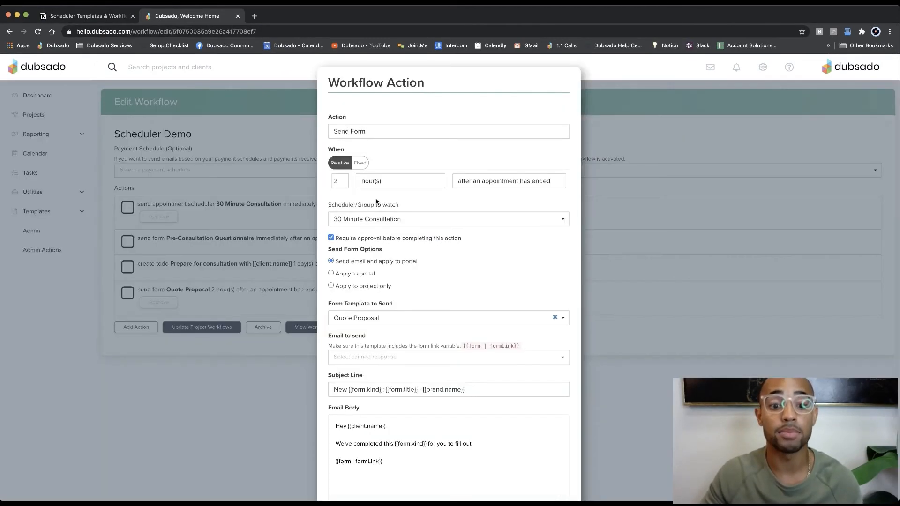
left_click(331, 238)
scroll(499, 281, "down", 3)
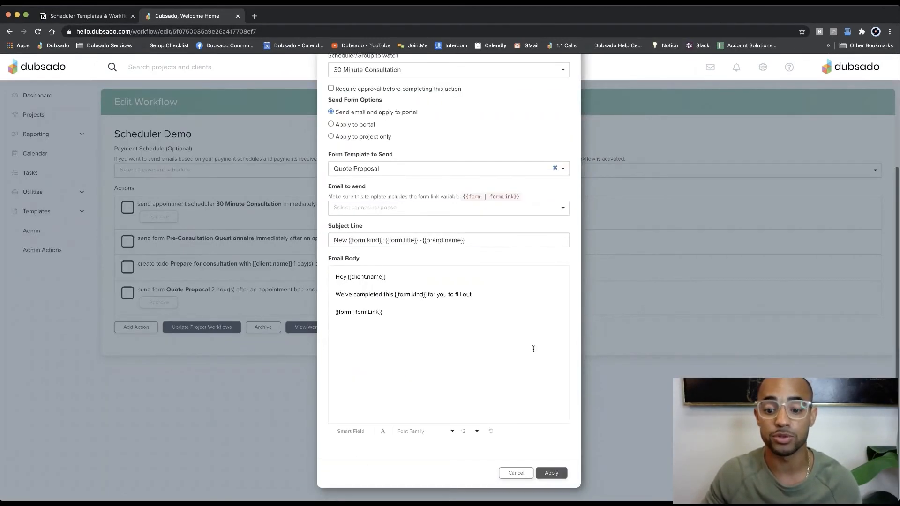
left_click(551, 473)
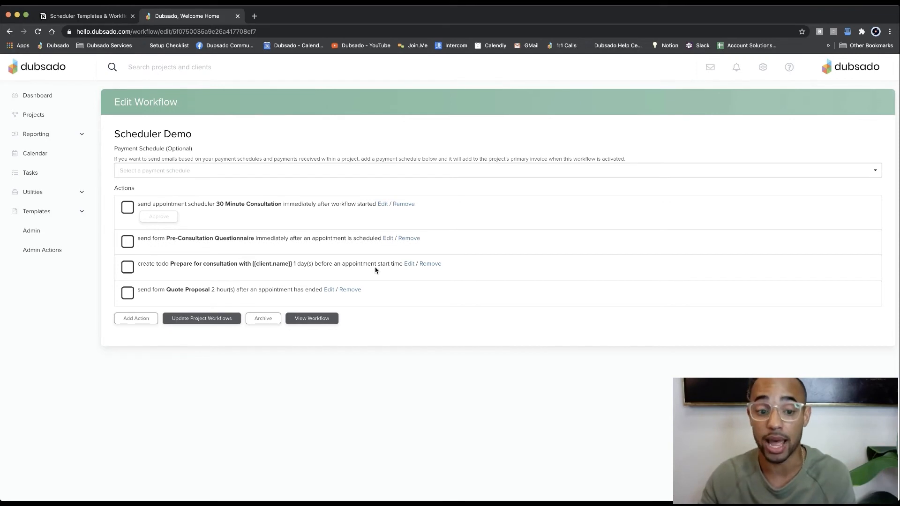
Step: Try setting the Quote Proposal action's delay to 0 hours after an appointment has ended
left_click(329, 291)
double_click(344, 183)
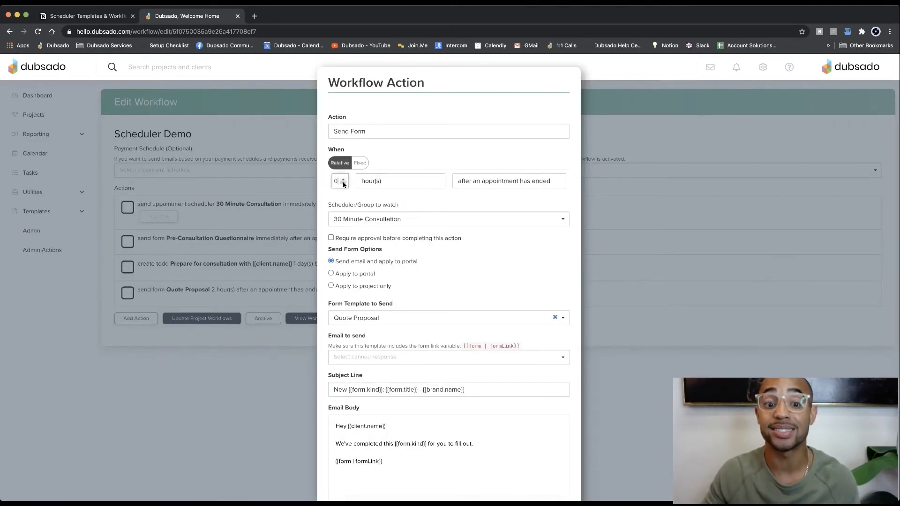
scroll(510, 275, "down", 3)
left_click(550, 471)
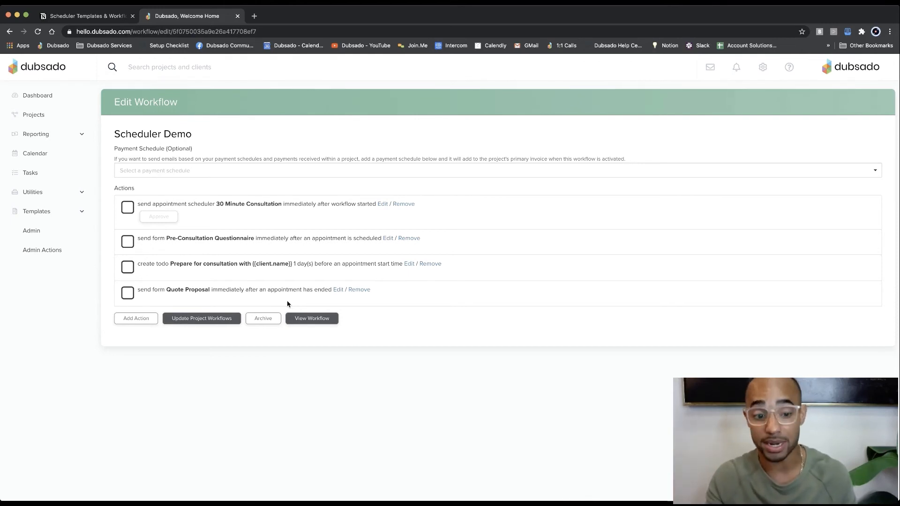
Step: Set the Quote Proposal action to send 1 hour after an appointment has ended, and apply it
left_click(338, 290)
left_click(344, 179)
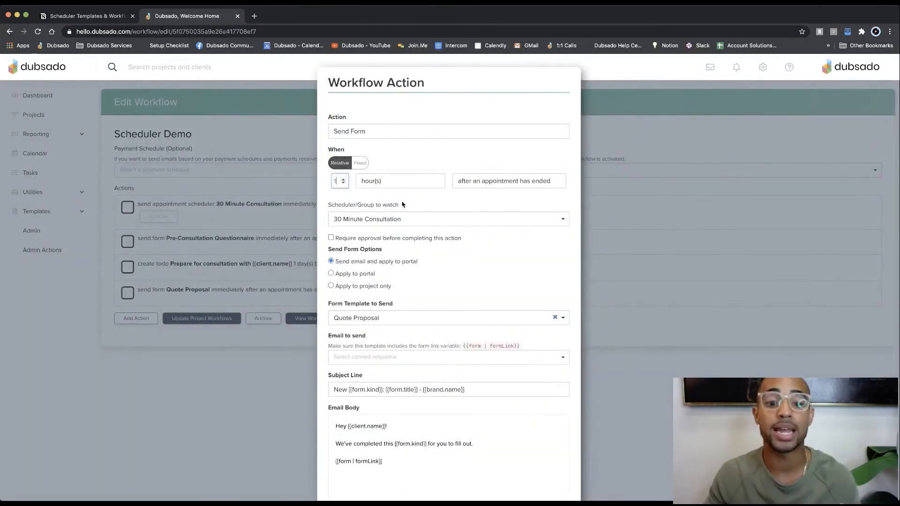
scroll(421, 243, "down", 3)
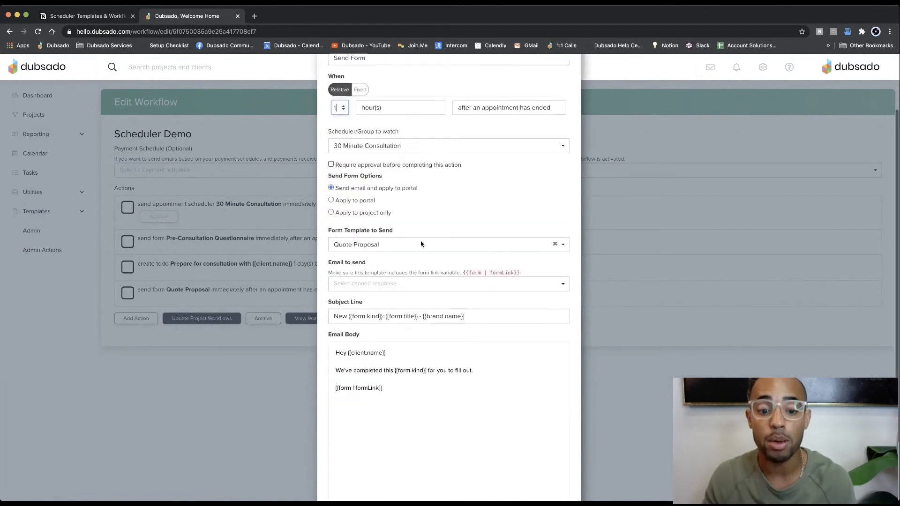
scroll(421, 244, "down", 5)
left_click(556, 477)
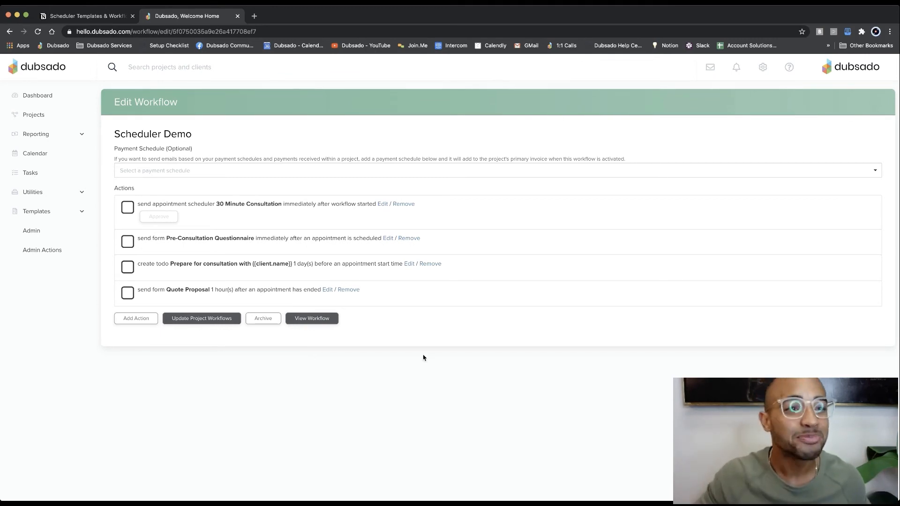
Step: Read the Trigger #3 tips on post-appointment follow-ups in the Notion notes, and return to the Dubsado workflow
left_click(106, 18)
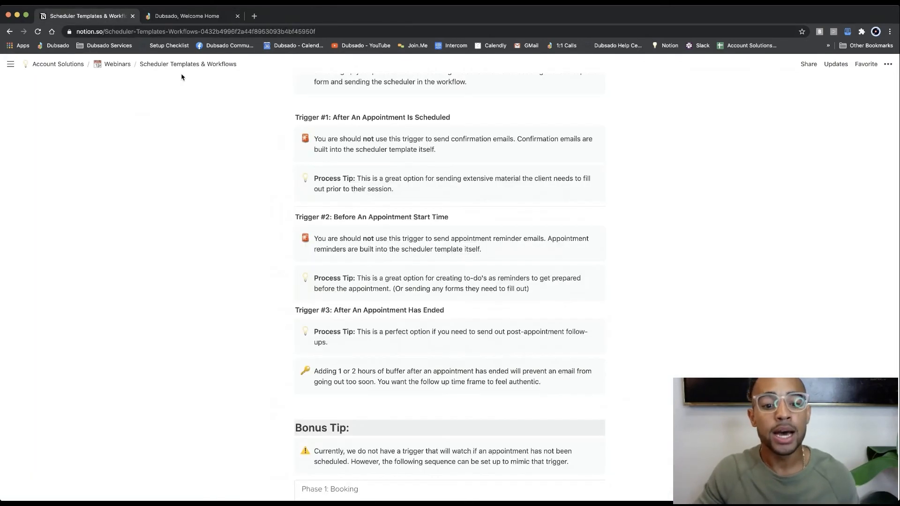
scroll(393, 267, "down", 2)
scroll(393, 266, "down", 1)
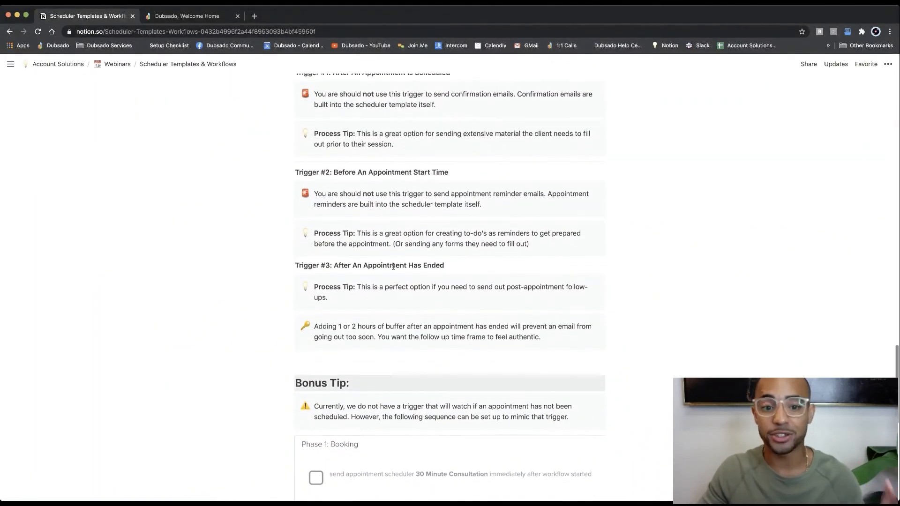
scroll(393, 267, "down", 2)
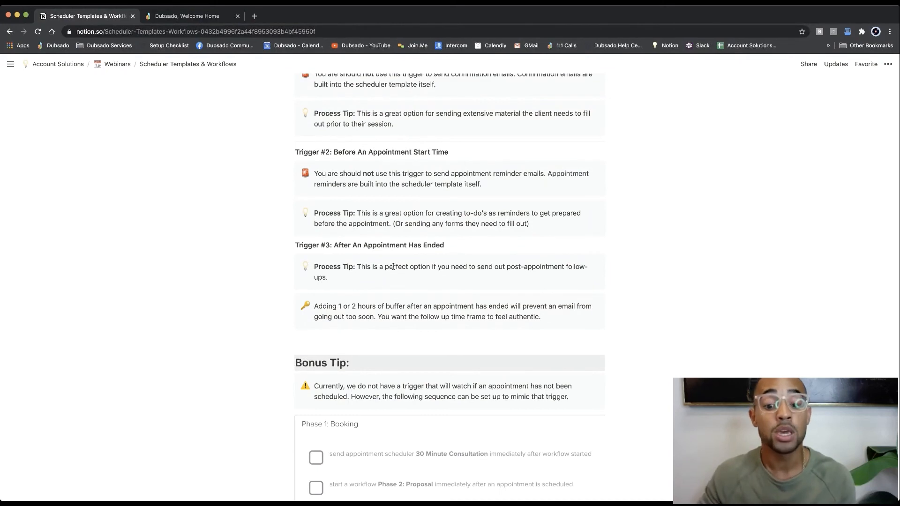
scroll(393, 266, "down", 2)
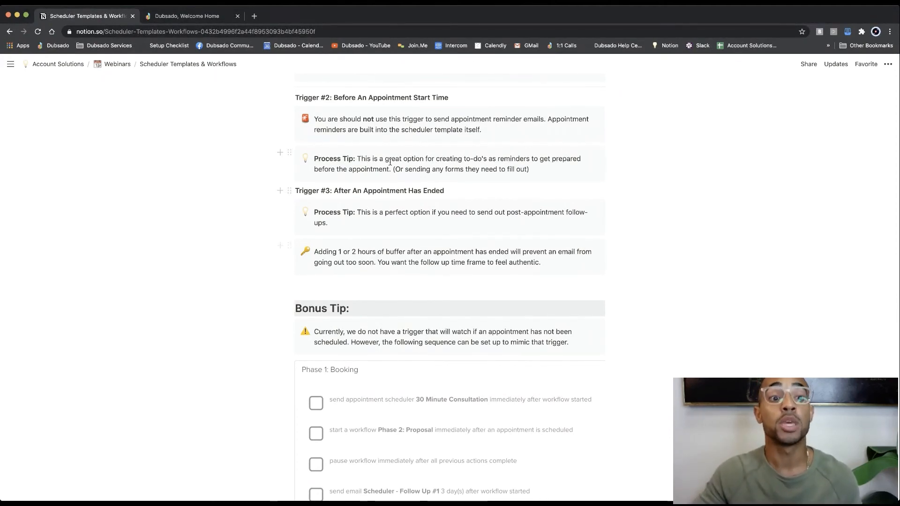
key("ctrl+Tab")
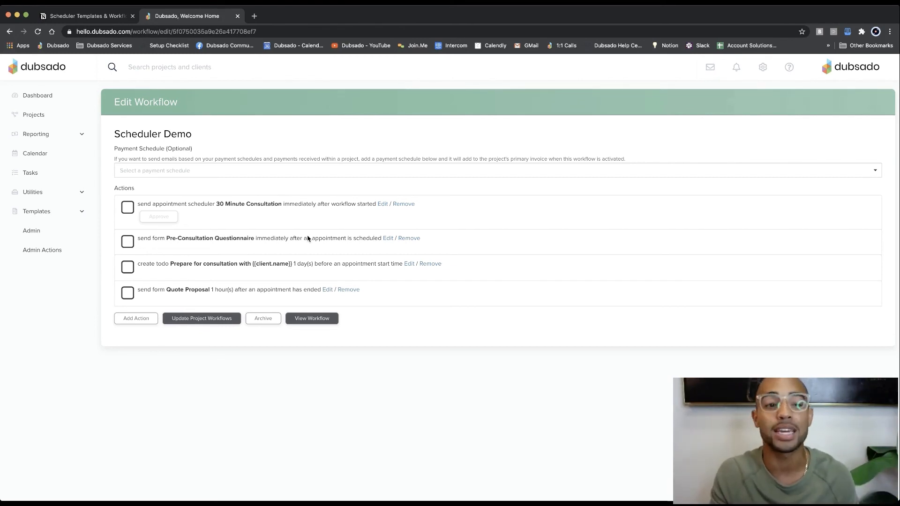
Step: Examine the Bonus Tip sequence for unscheduled appointments in the Notion notes, and enlarge the Phase 1: Booking workflow image
left_click(104, 17)
scroll(357, 236, "down", 3)
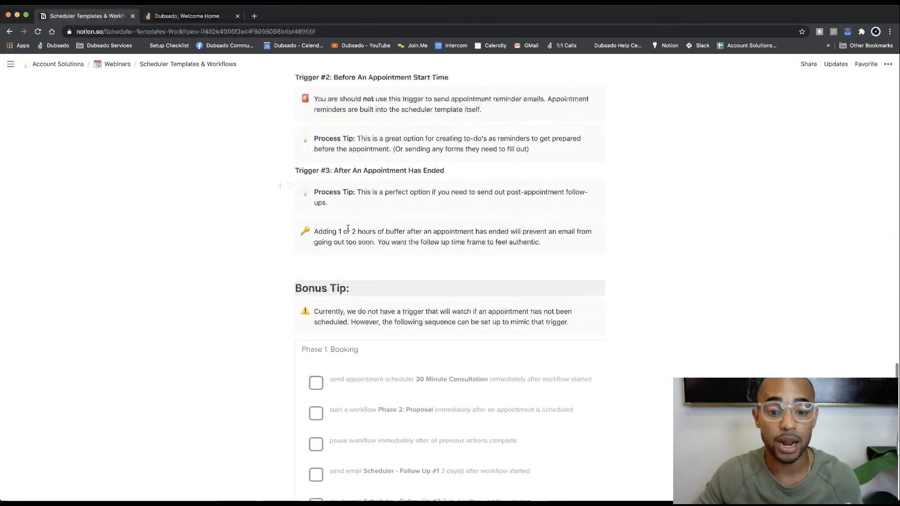
scroll(428, 295, "down", 1)
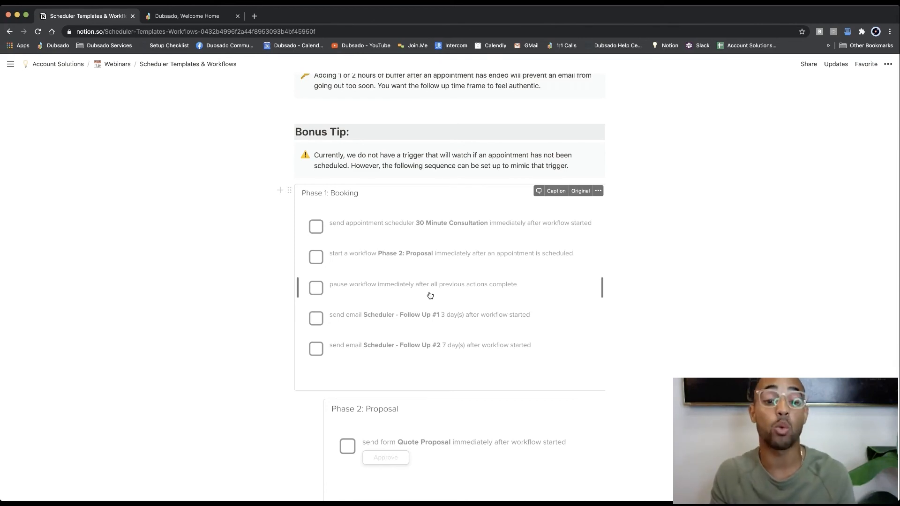
scroll(430, 295, "down", 1)
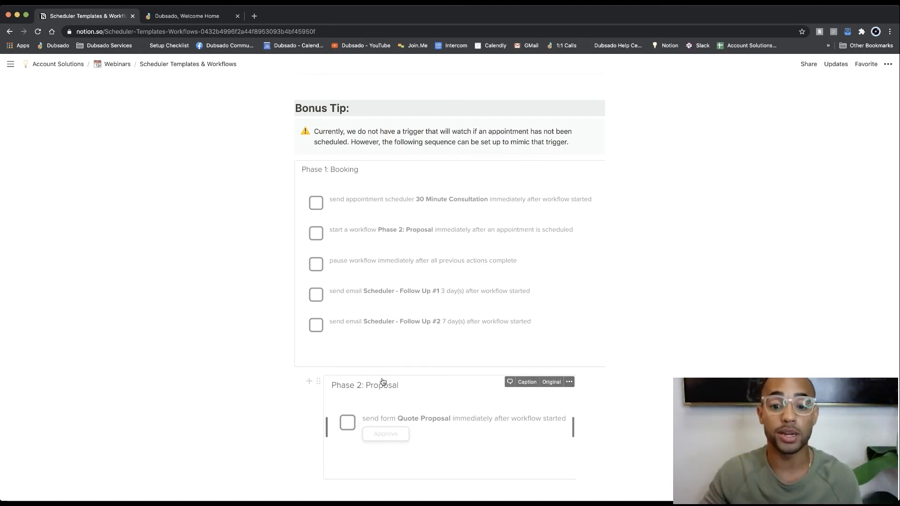
double_click(403, 262)
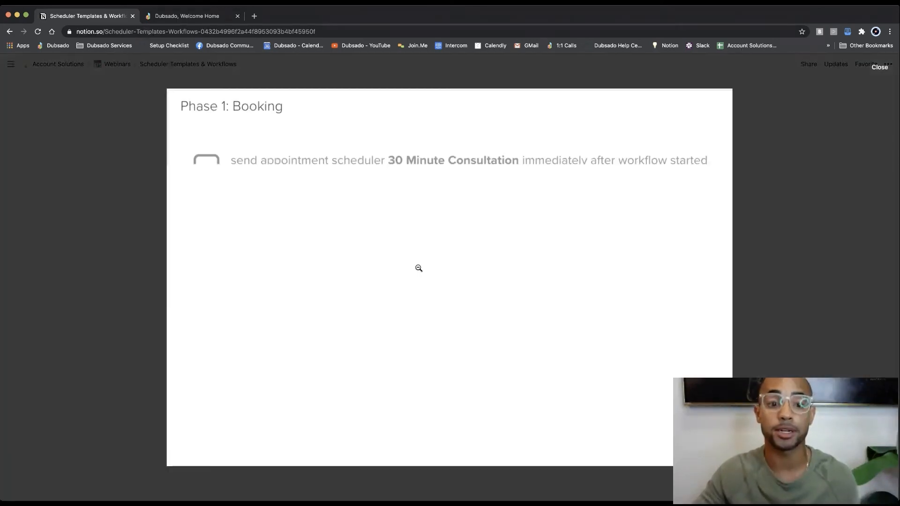